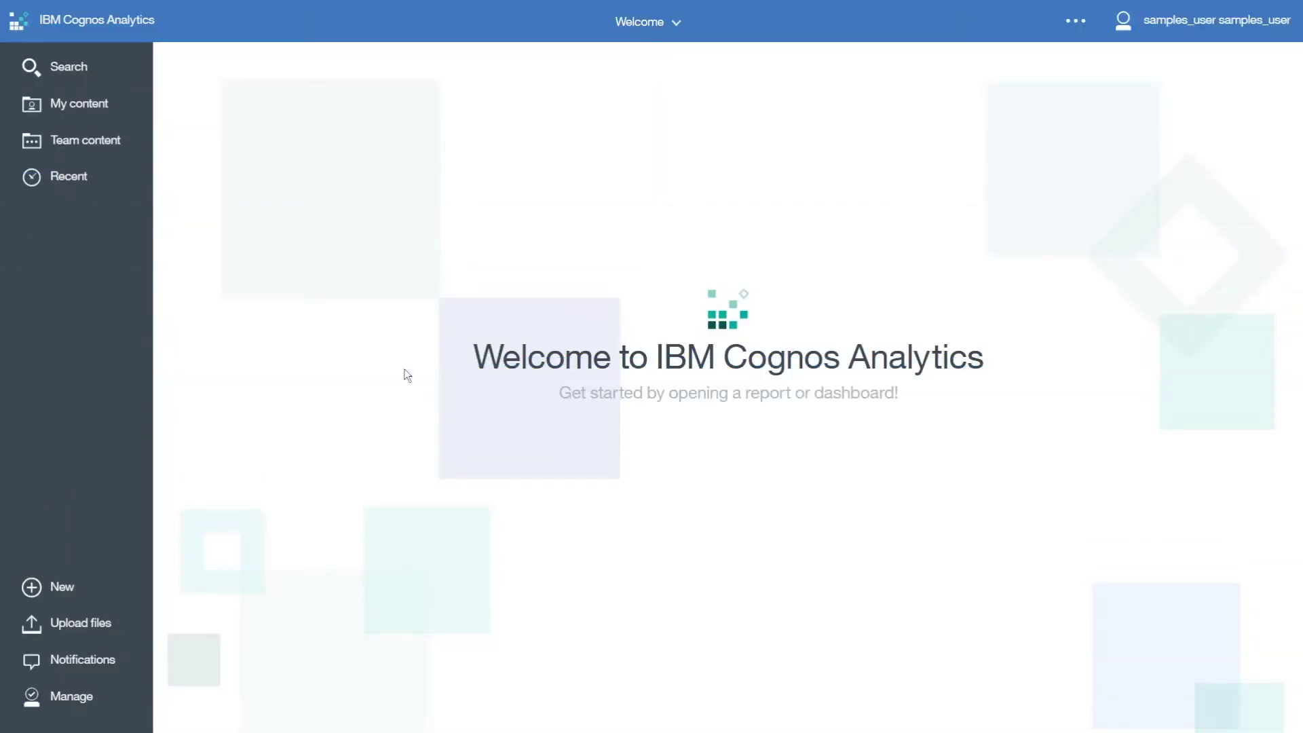
Step: Show the New menu with its Report, Dashboard and Data module options
left_click(61, 587)
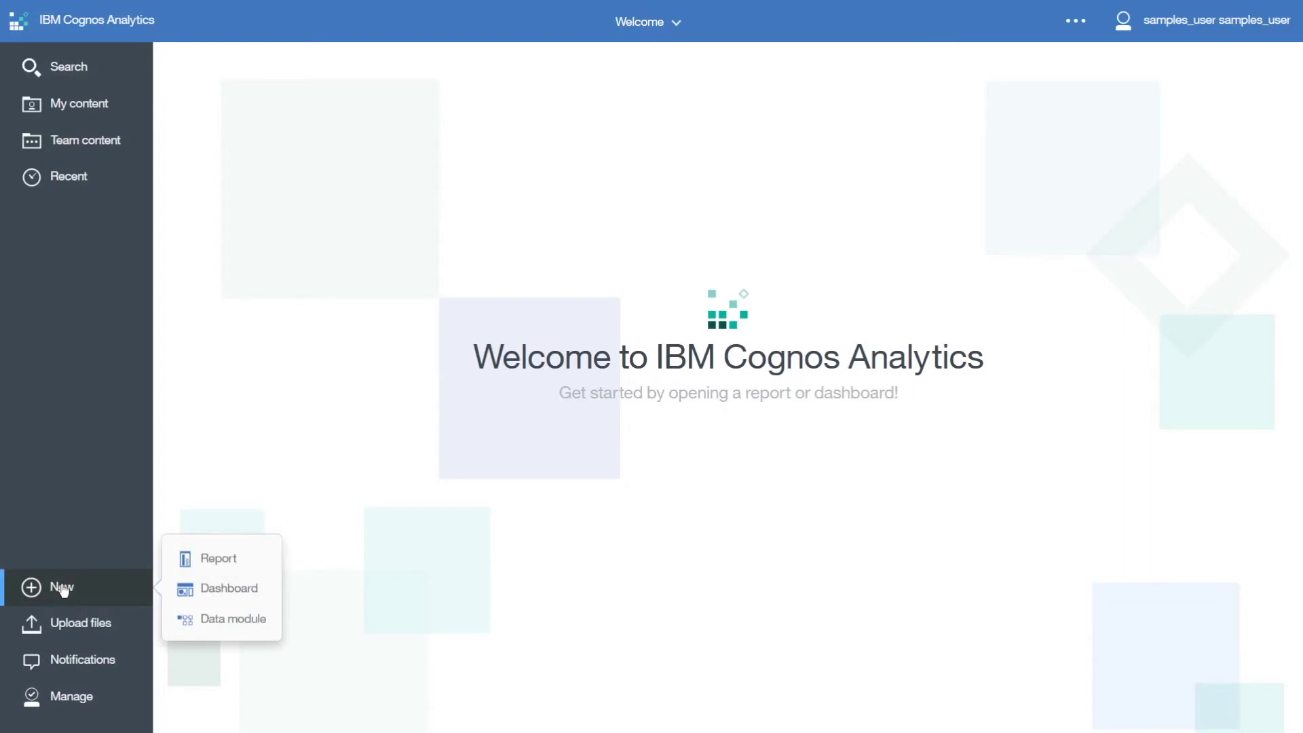
Step: Create a dashboard from the single-page Freeform template
left_click(214, 589)
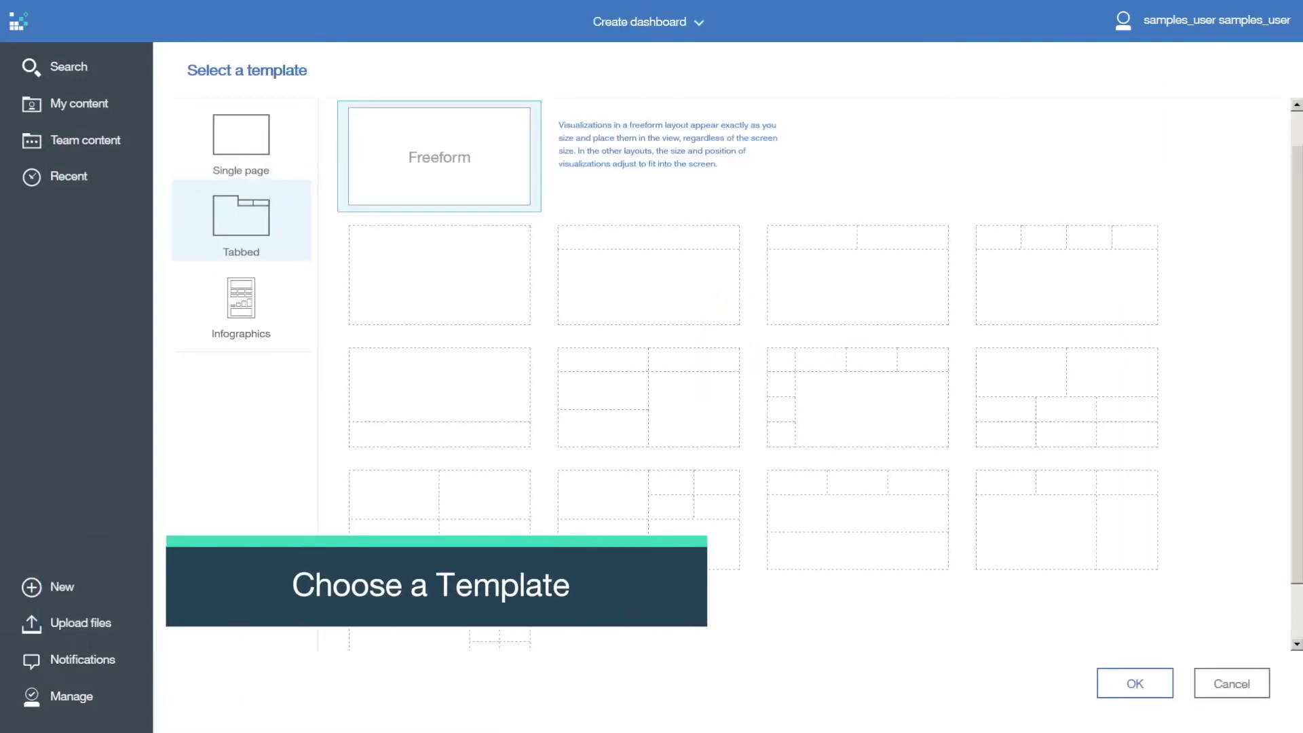
left_click(242, 146)
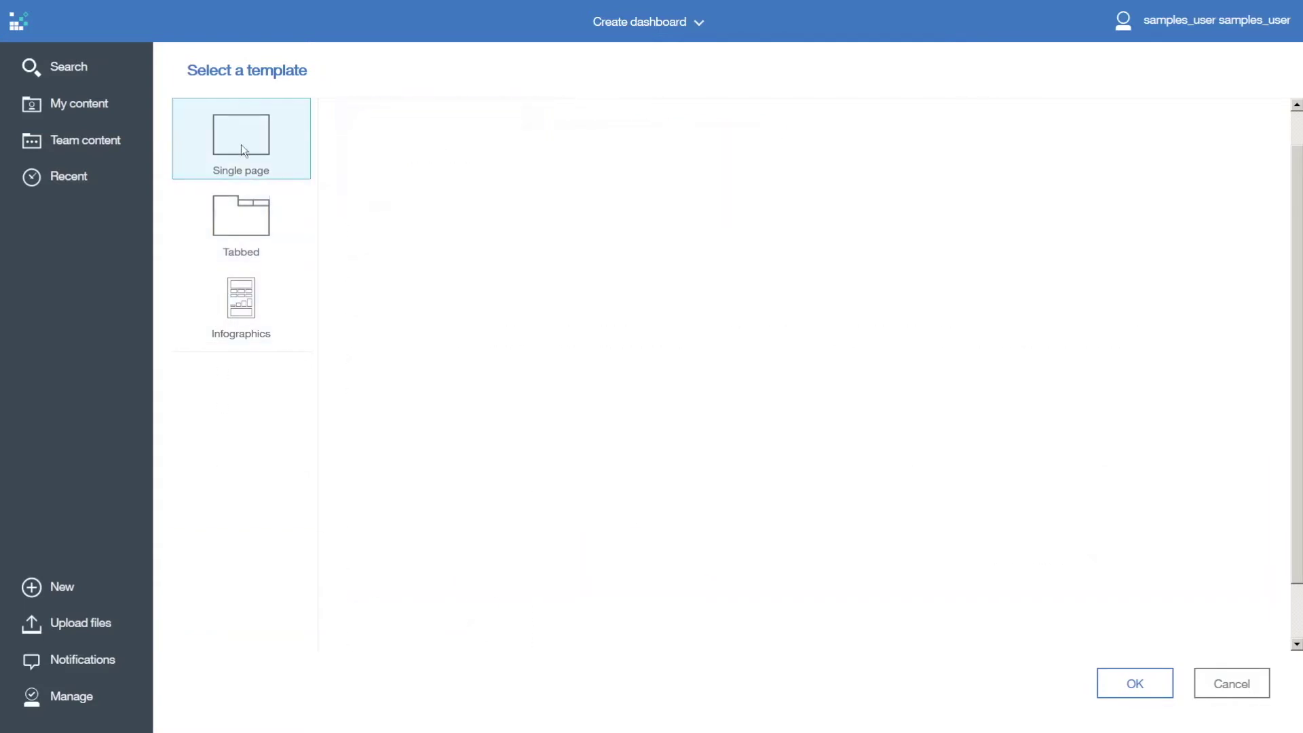
left_click(377, 160)
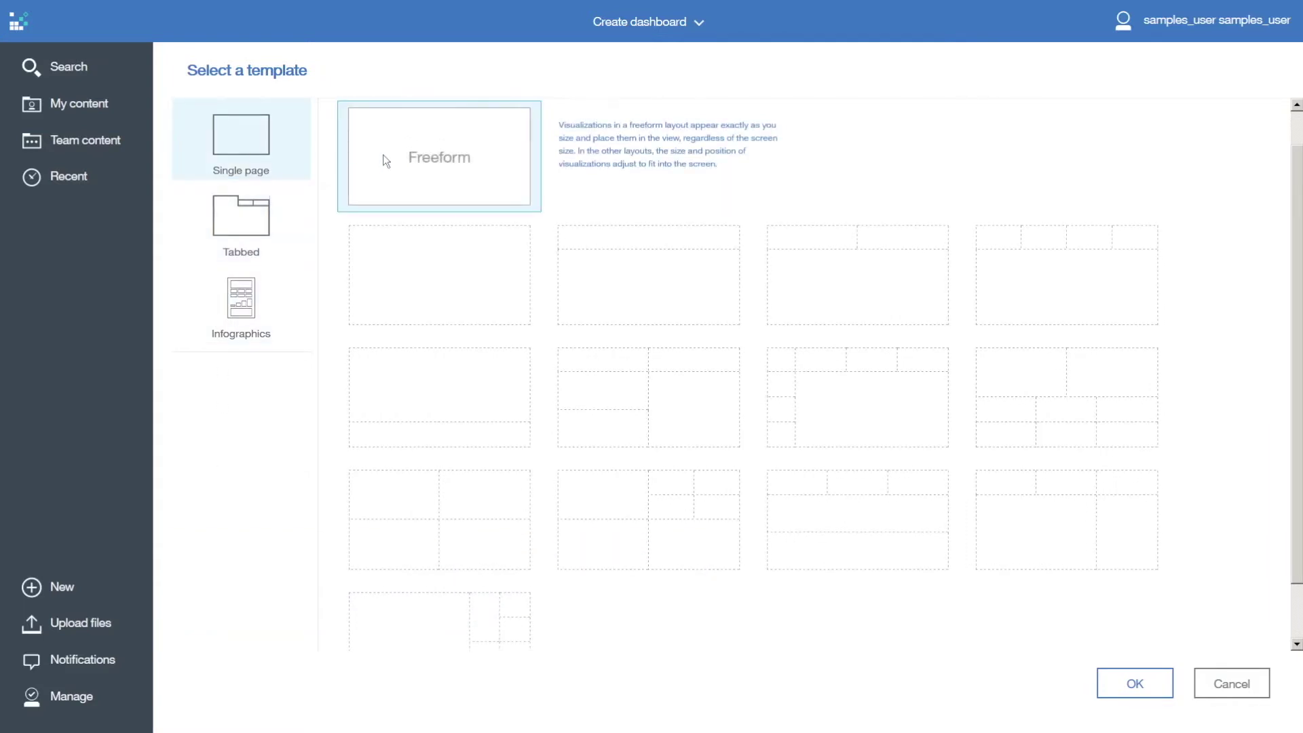
left_click(1144, 681)
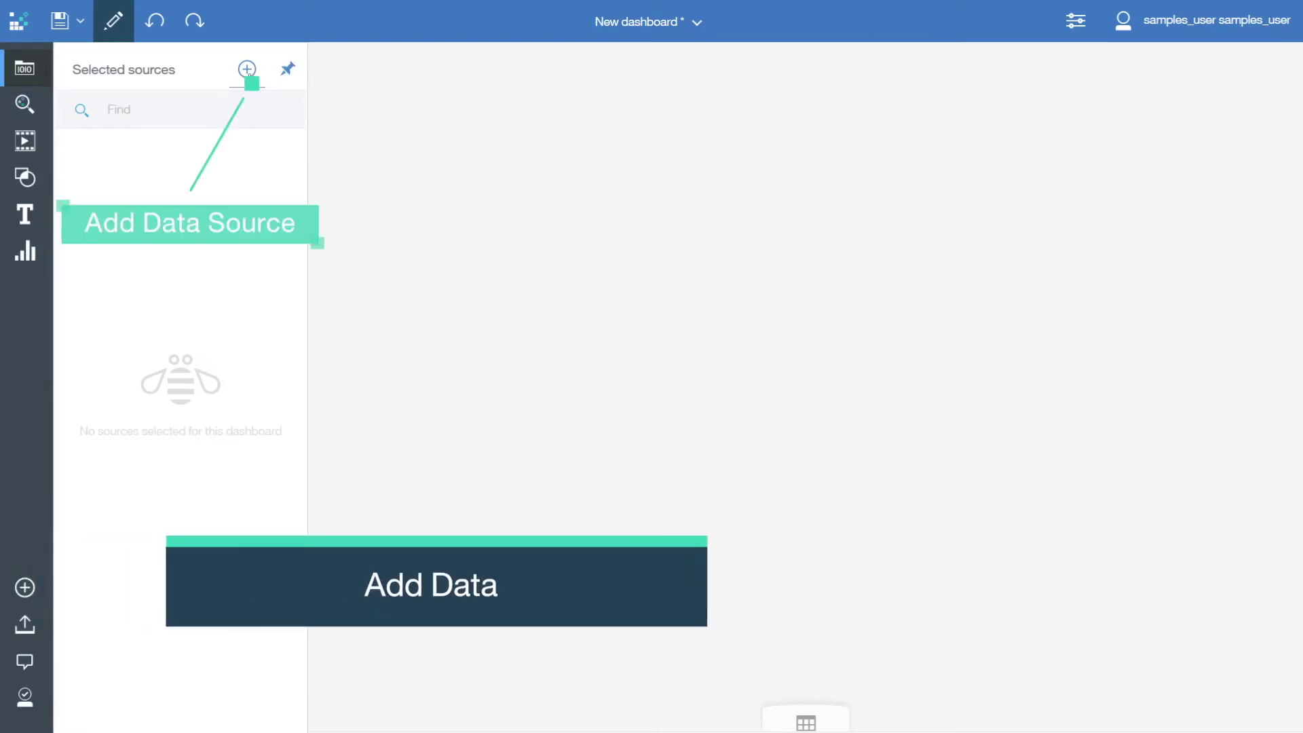
Step: Add 'Boston 311 calls' from Team content > Samples > Data as the dashboard's source
left_click(249, 69)
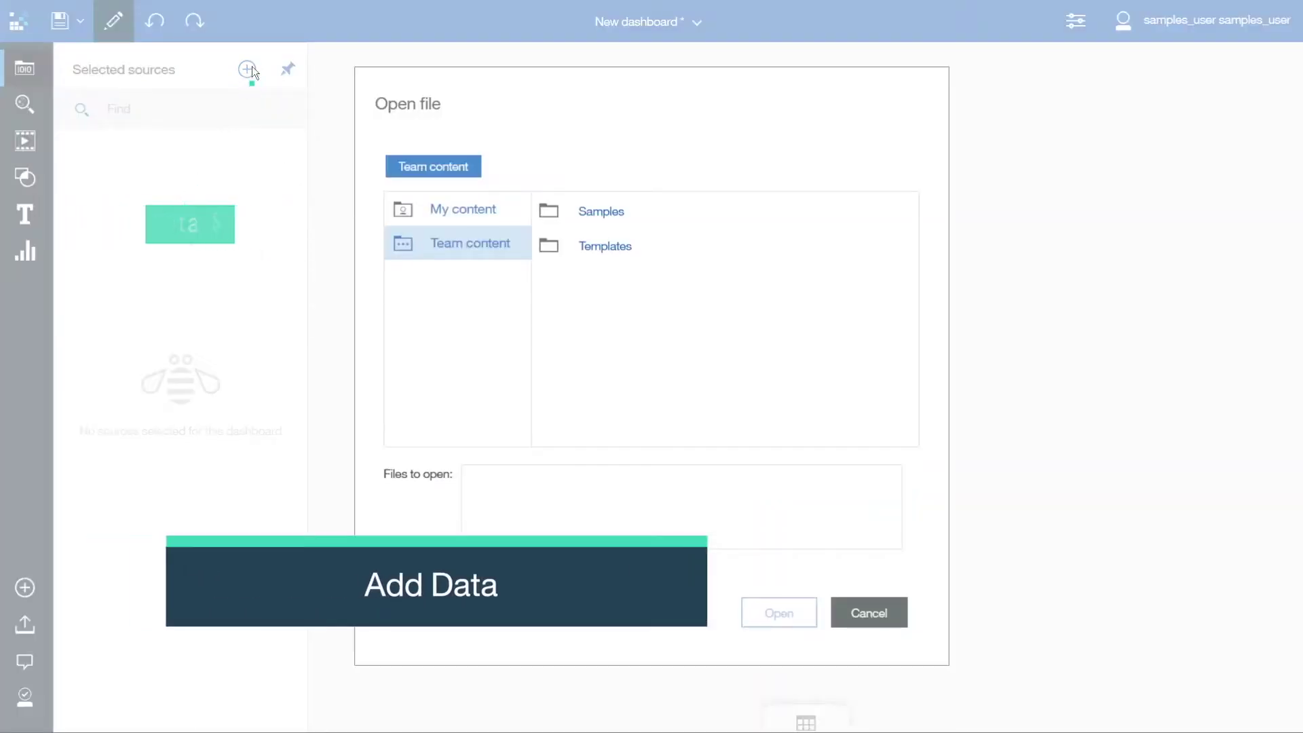
left_click(602, 212)
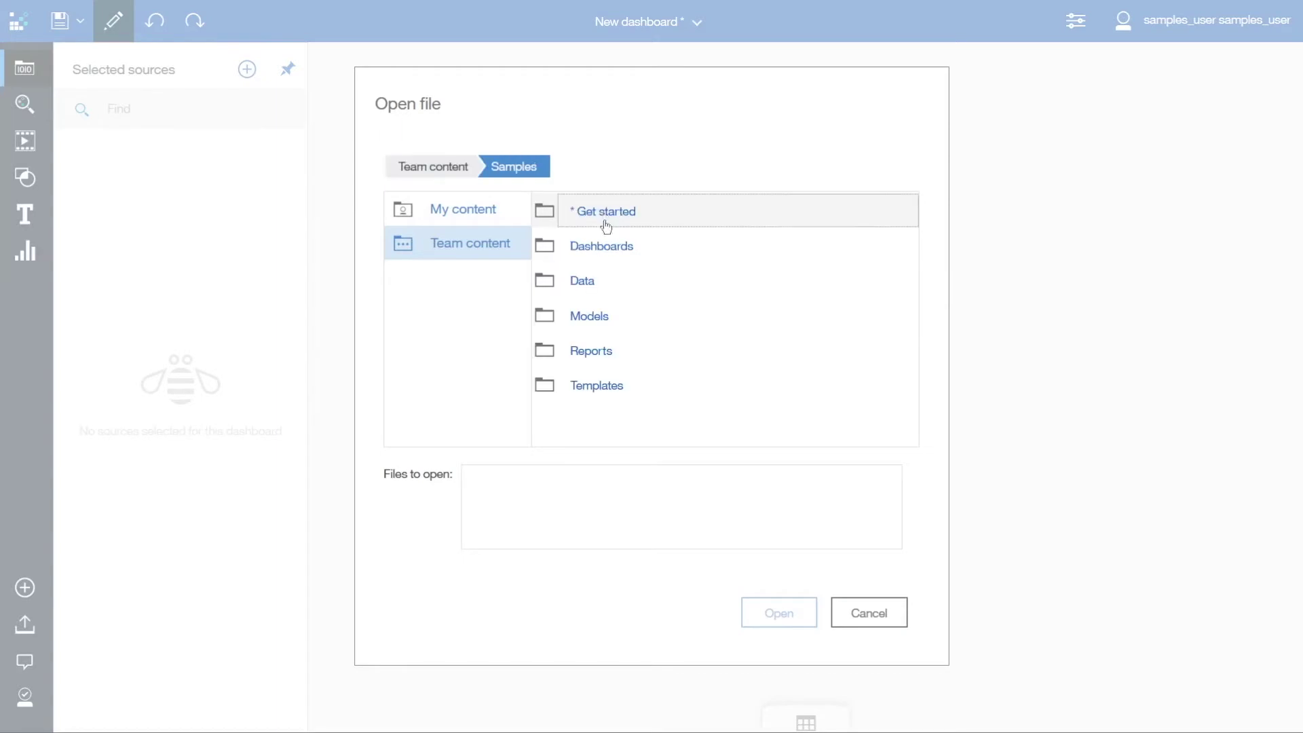
double_click(586, 289)
left_click(594, 285)
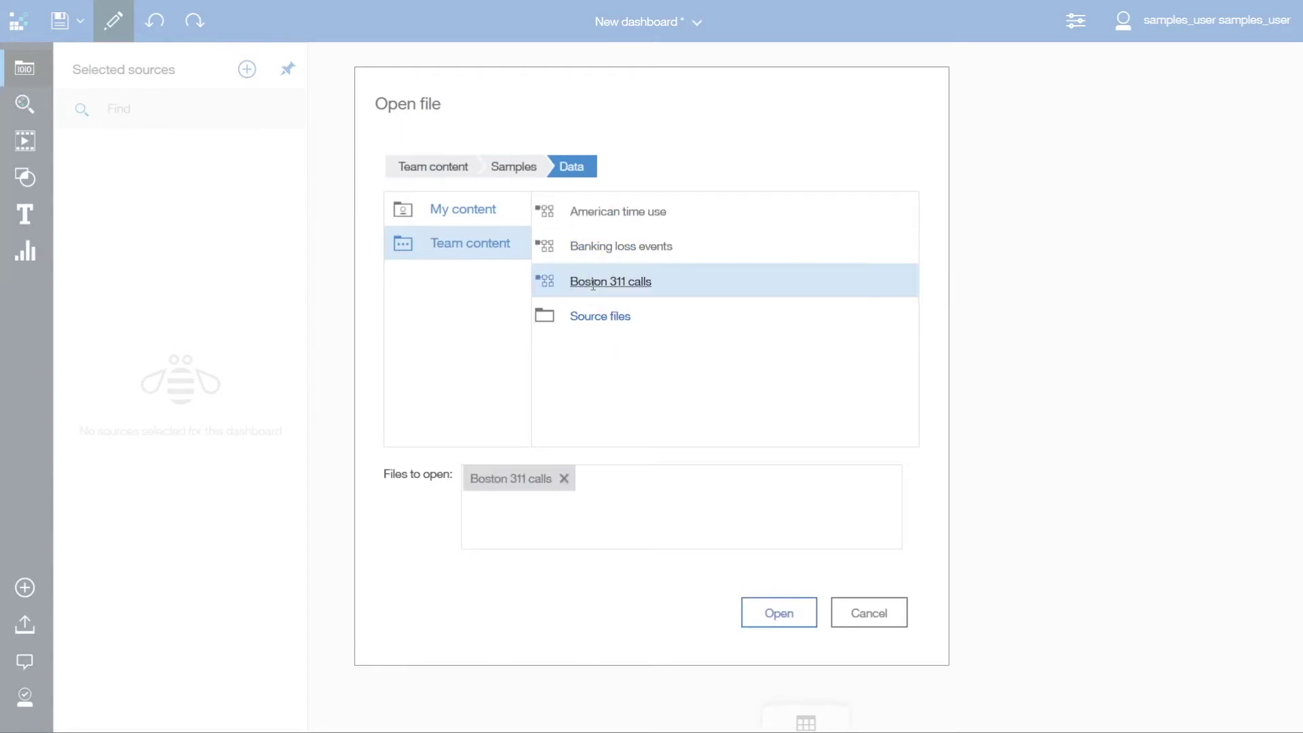
left_click(779, 612)
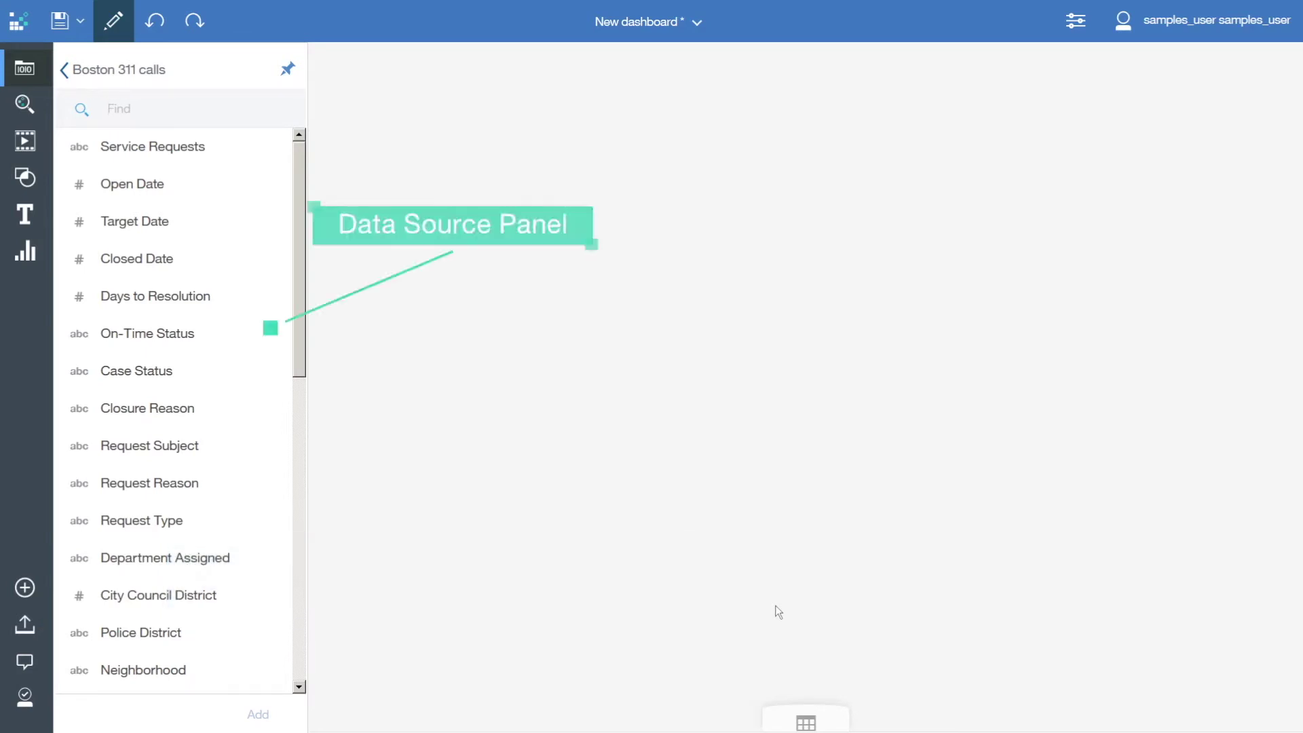
Step: Add the Weather Condition field to the canvas as a list of values
left_click_drag(300, 332, 299, 544)
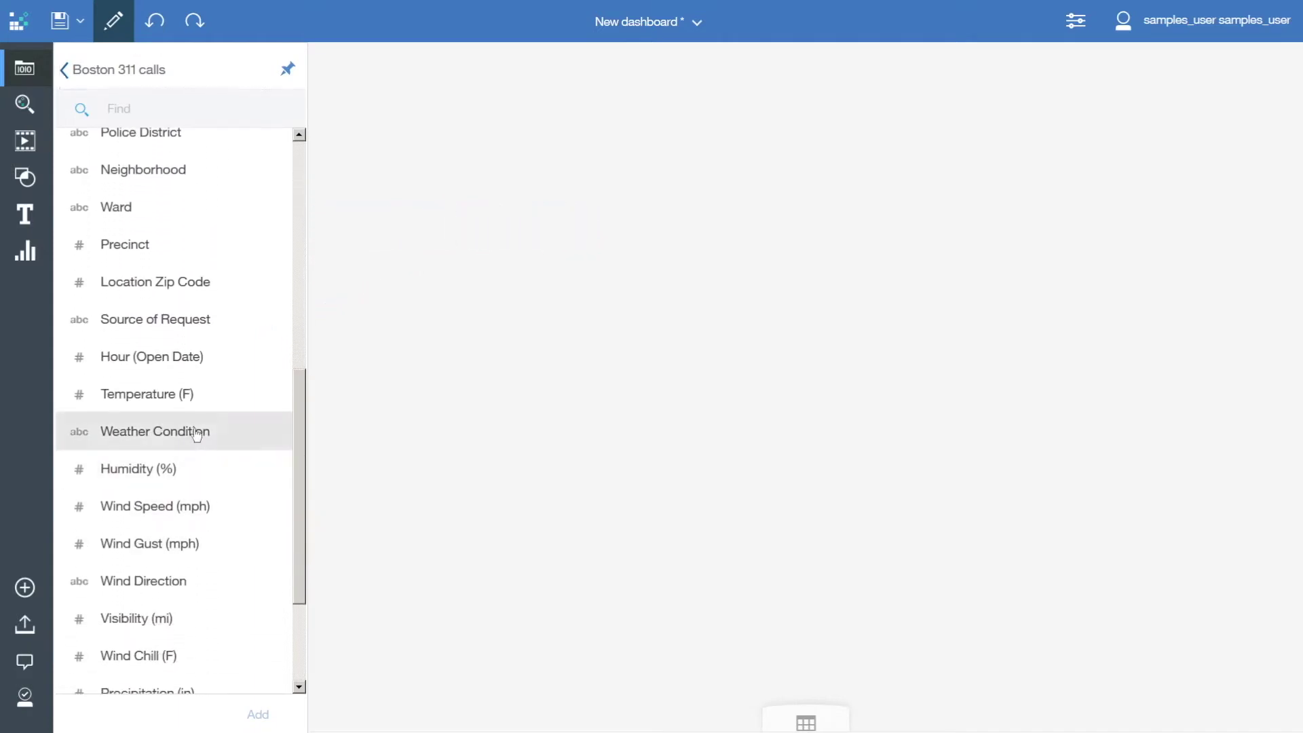
left_click(195, 431)
left_click(260, 714)
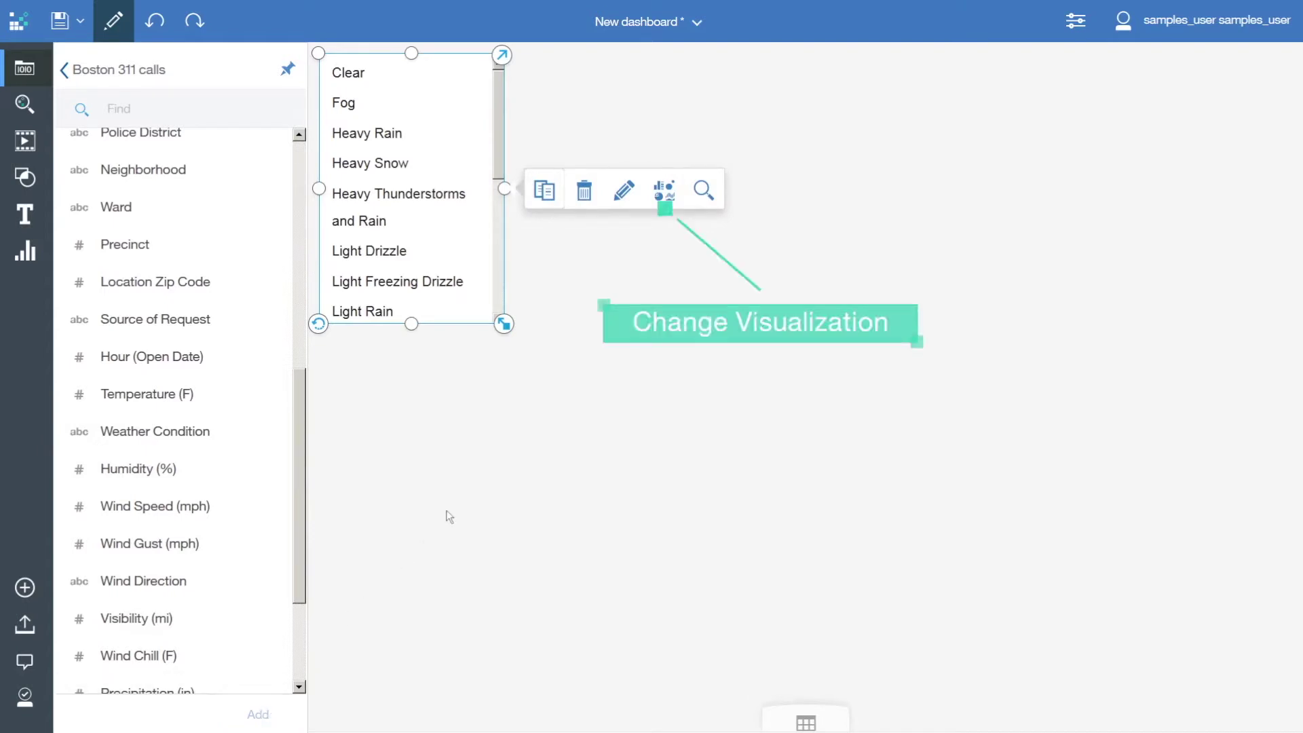
Step: Change the Weather Condition widget's visualization to Data player
left_click(665, 190)
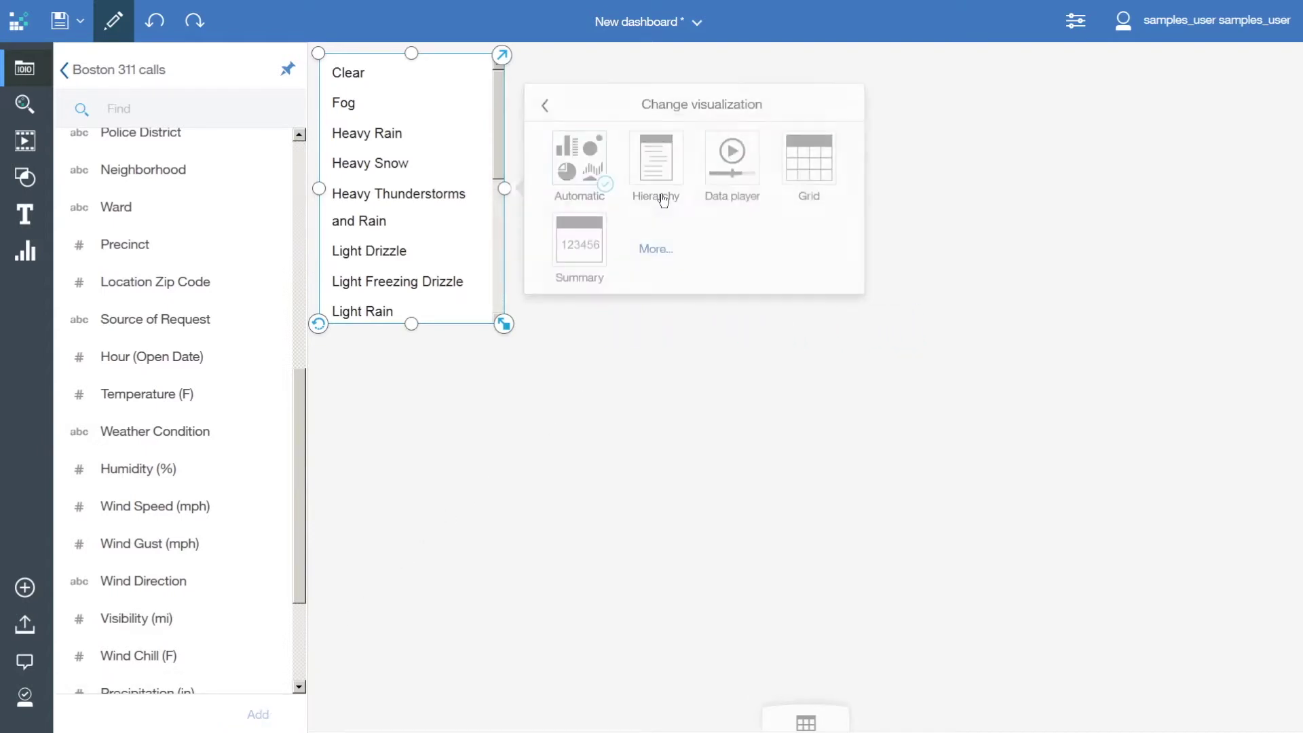
left_click(731, 157)
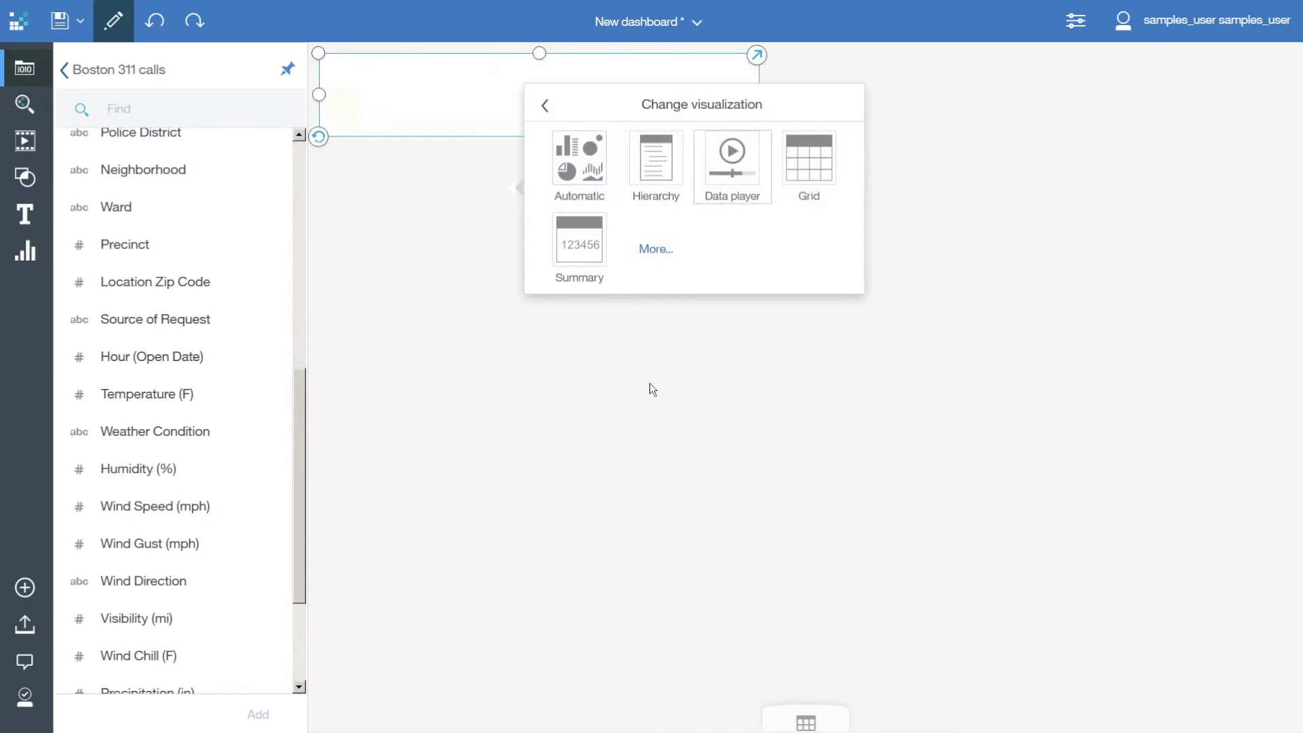
left_click(496, 523)
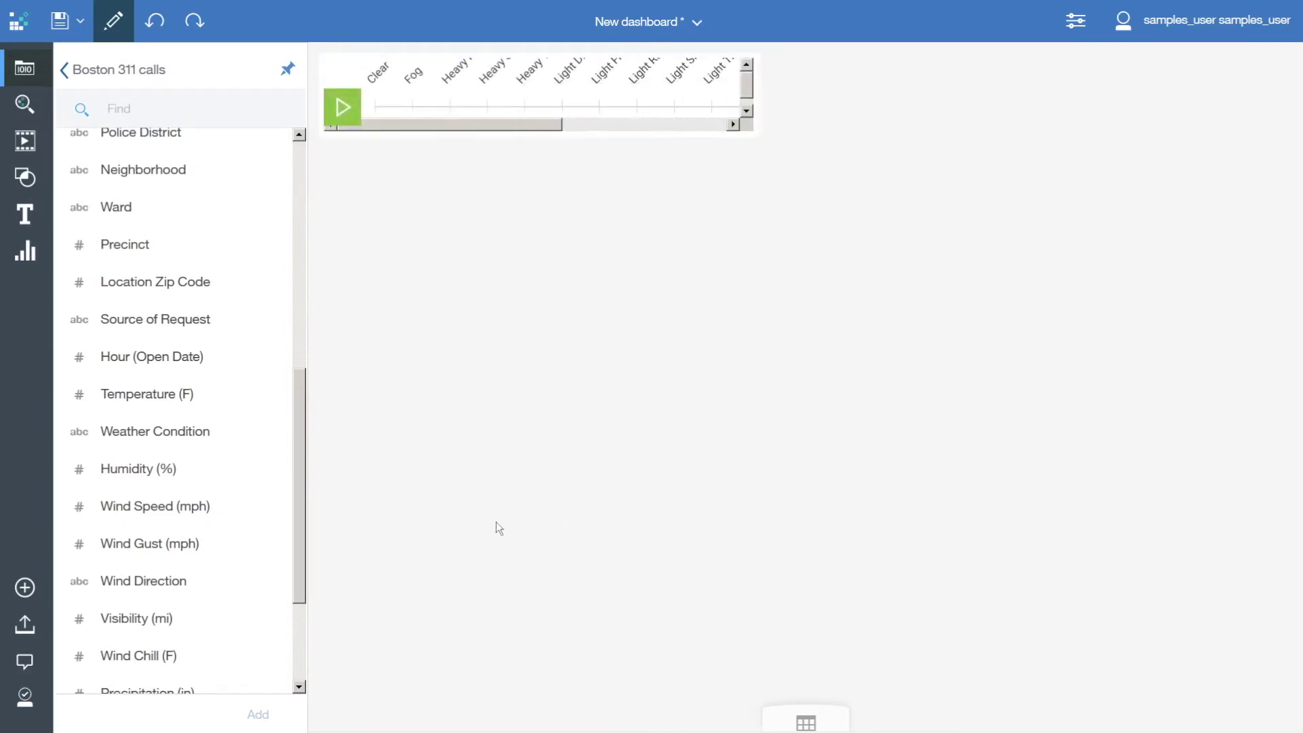
Step: Widen the data player across the canvas and make it taller so all conditions show
left_click(675, 101)
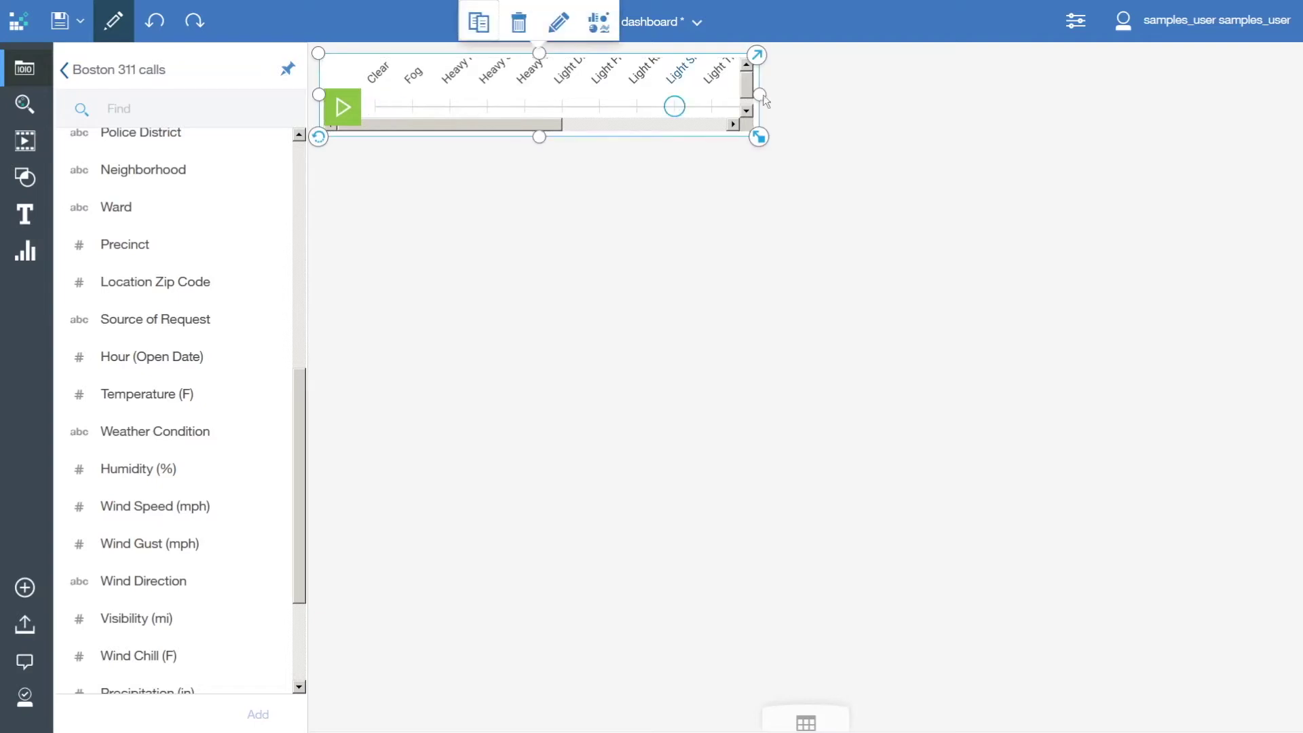
left_click_drag(763, 100, 1266, 112)
left_click_drag(790, 136, 797, 219)
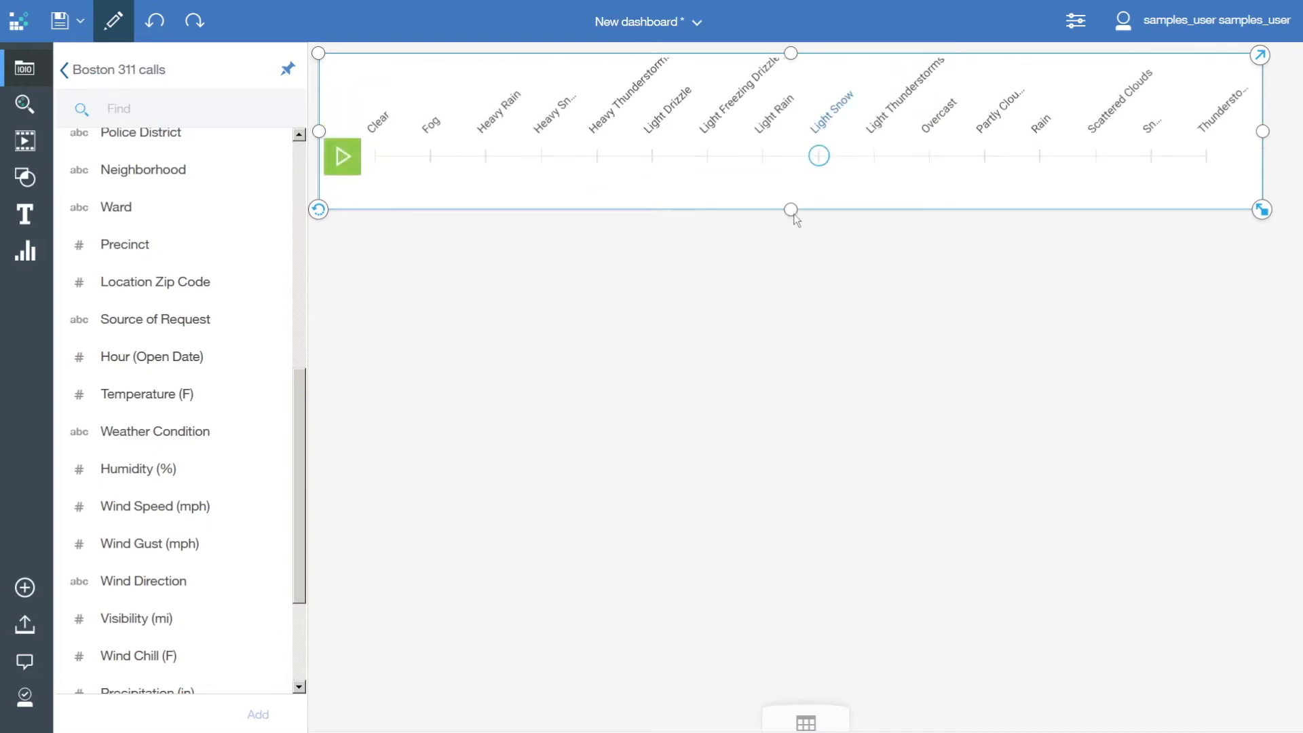
Step: Title the data player 'Boston 311 Calls - Weather Condition at Time of Call'
left_click(747, 191)
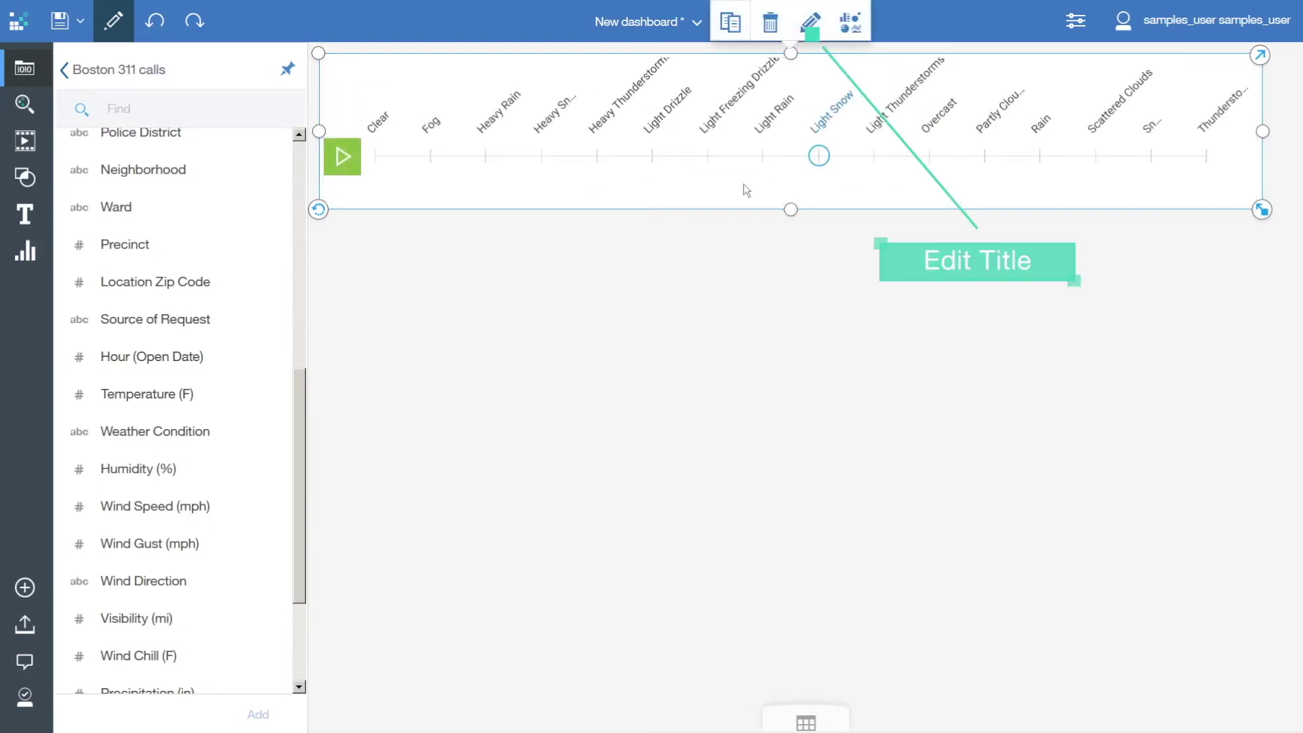
left_click(811, 23)
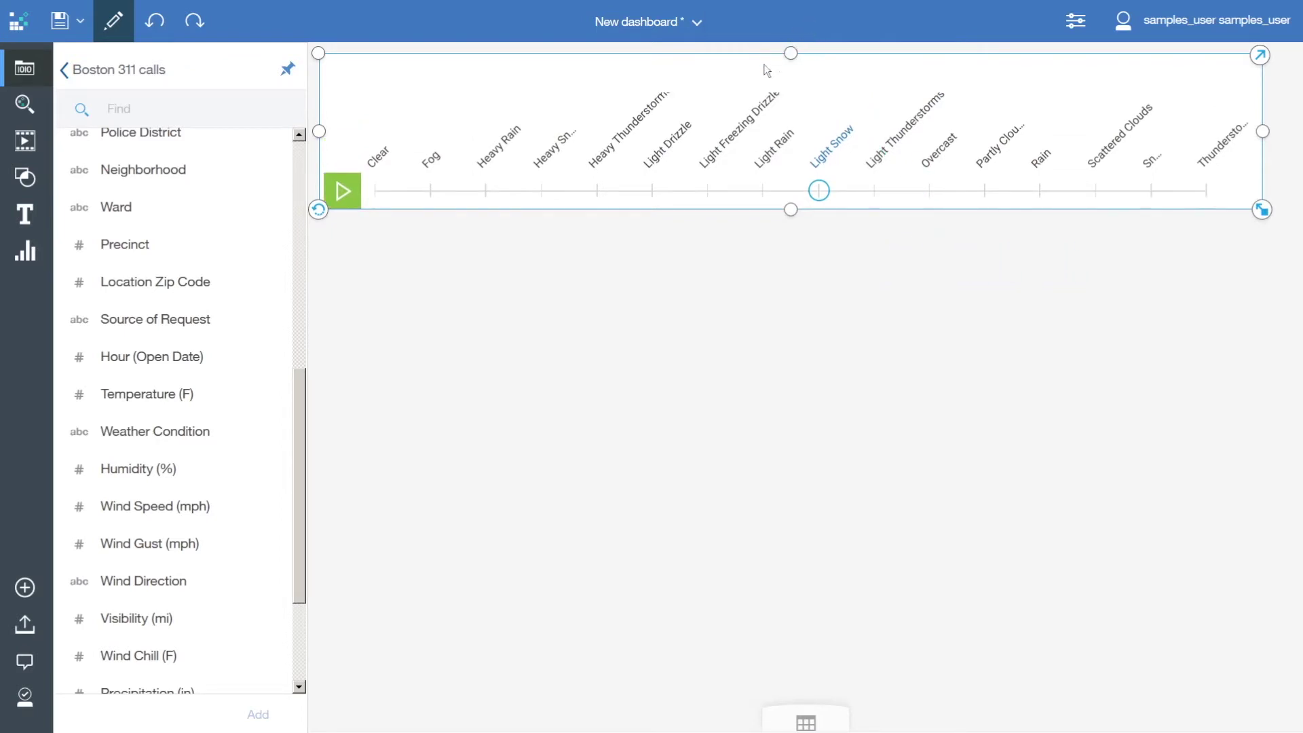
type("Boston 311 Calls - Weath")
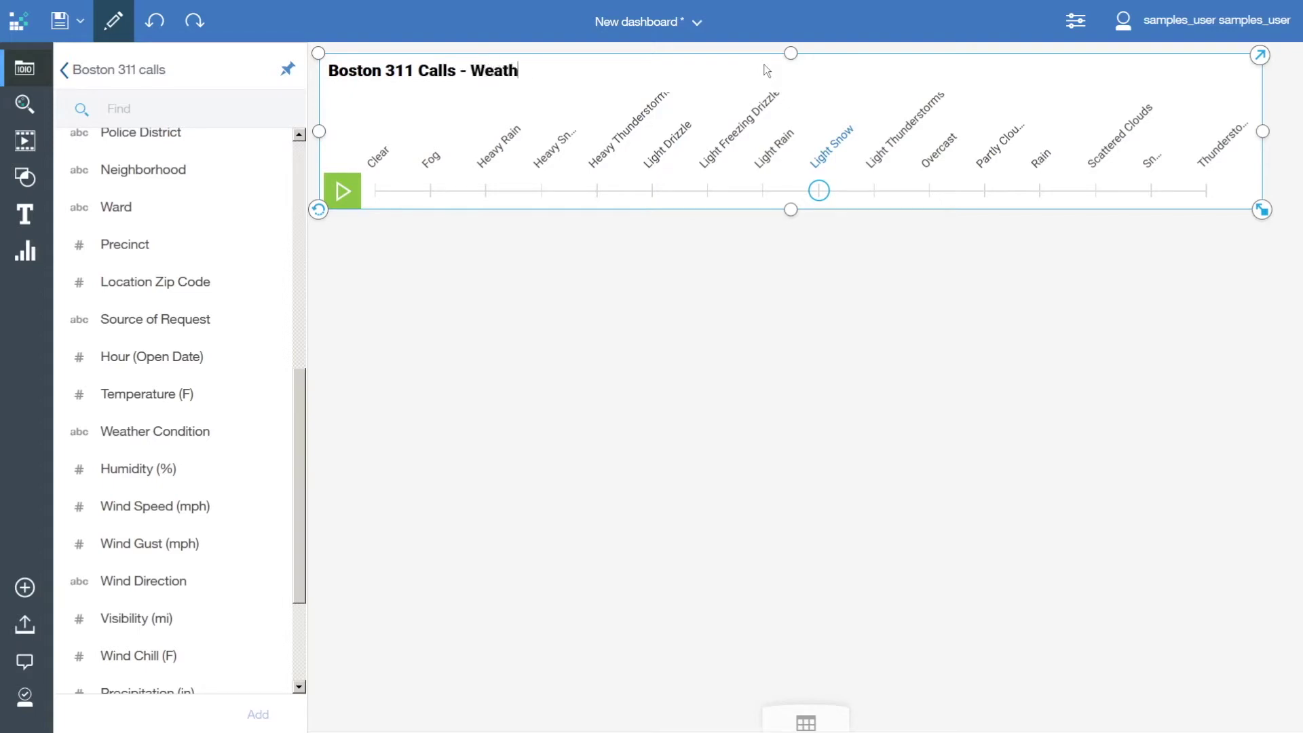
type("er Condition at ")
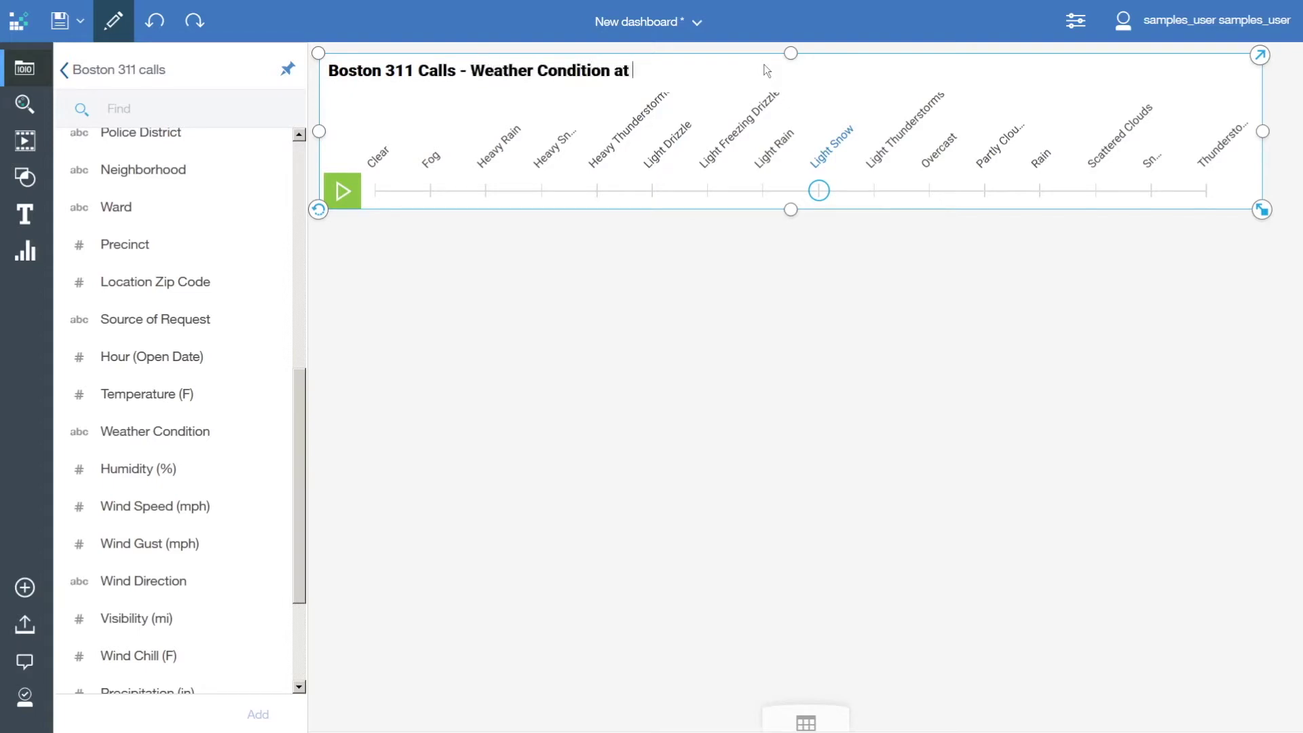
type("Time of Call")
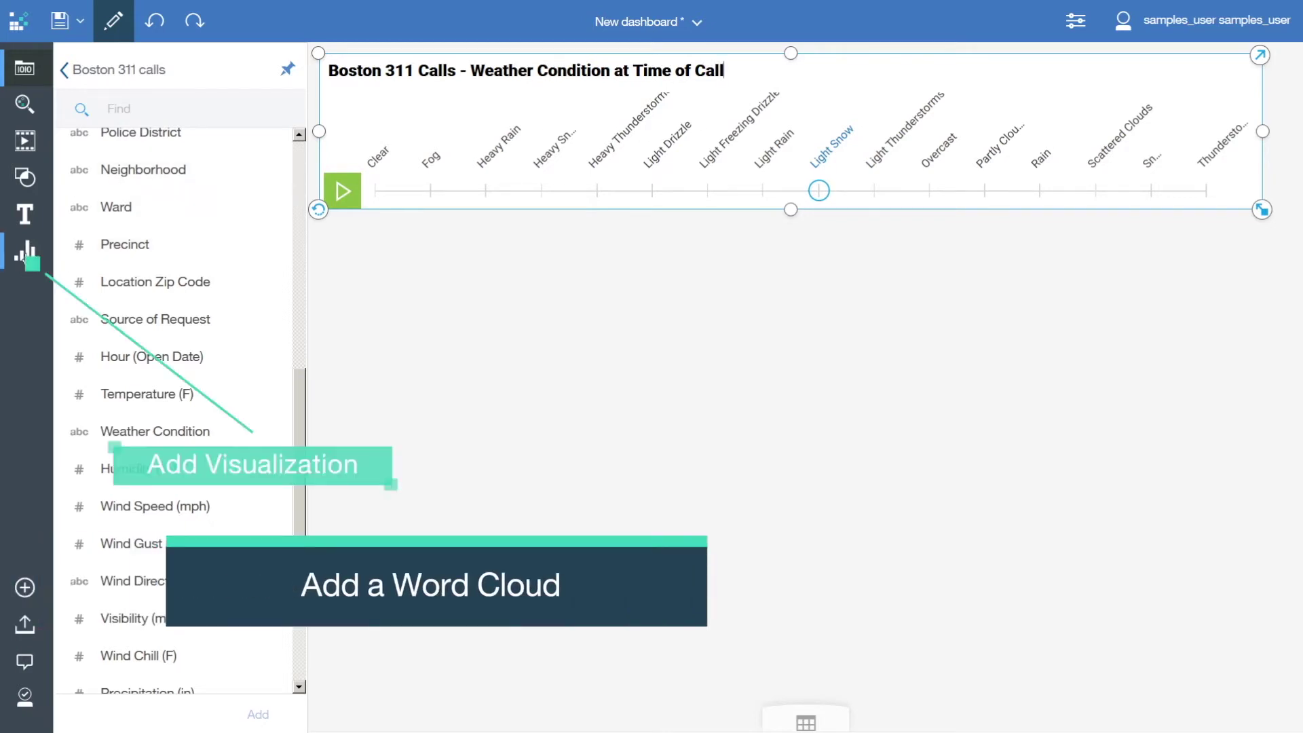
Step: Insert a word cloud from Visualizations below the data player, then return to the field list
left_click(25, 253)
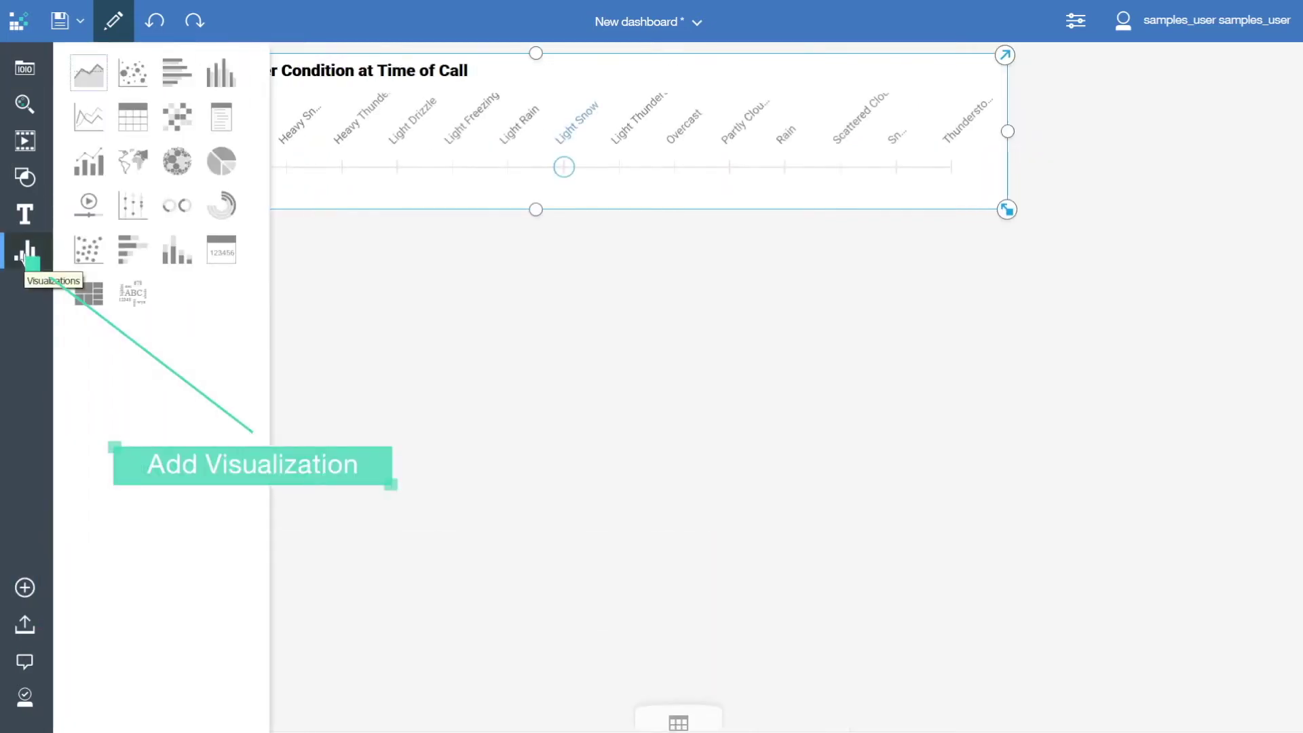
left_click(141, 298)
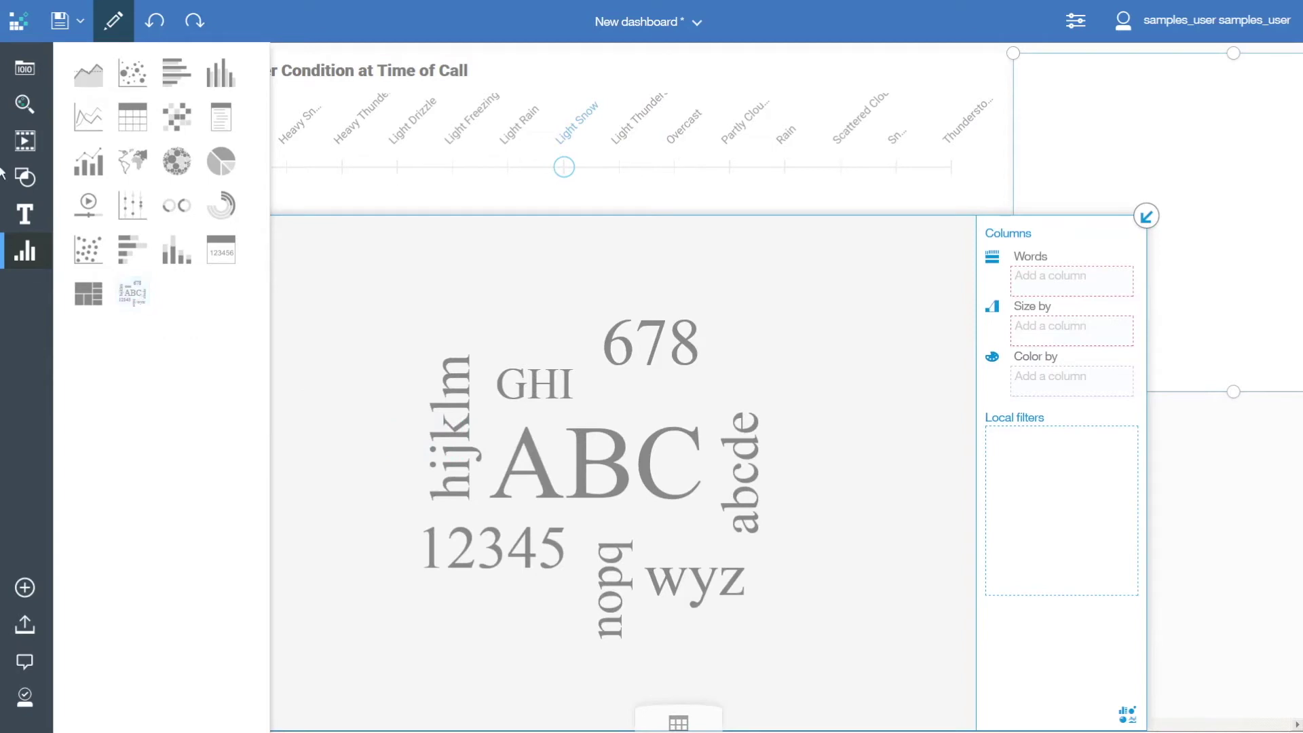
left_click(25, 74)
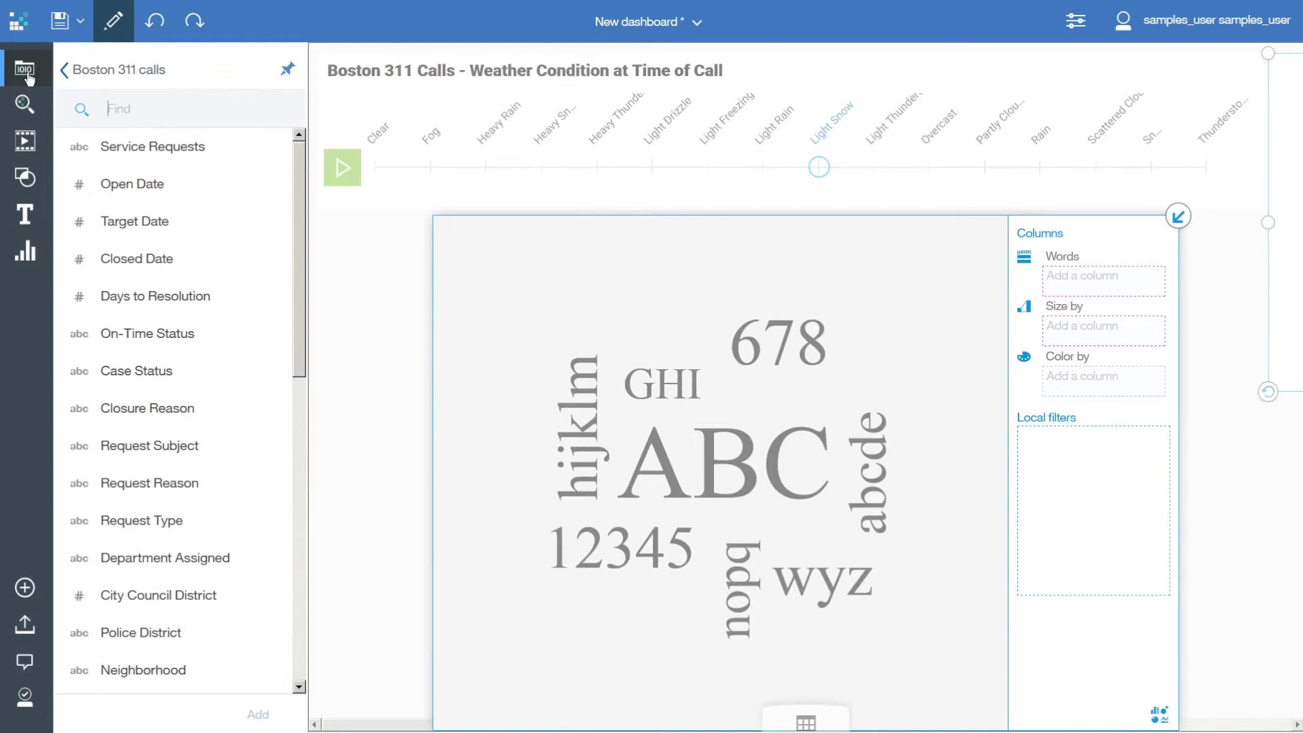
Step: Map Request Reason to Words, Days to Resolution to Size by, On-Time Status to Color by
left_click_drag(167, 483, 1079, 281)
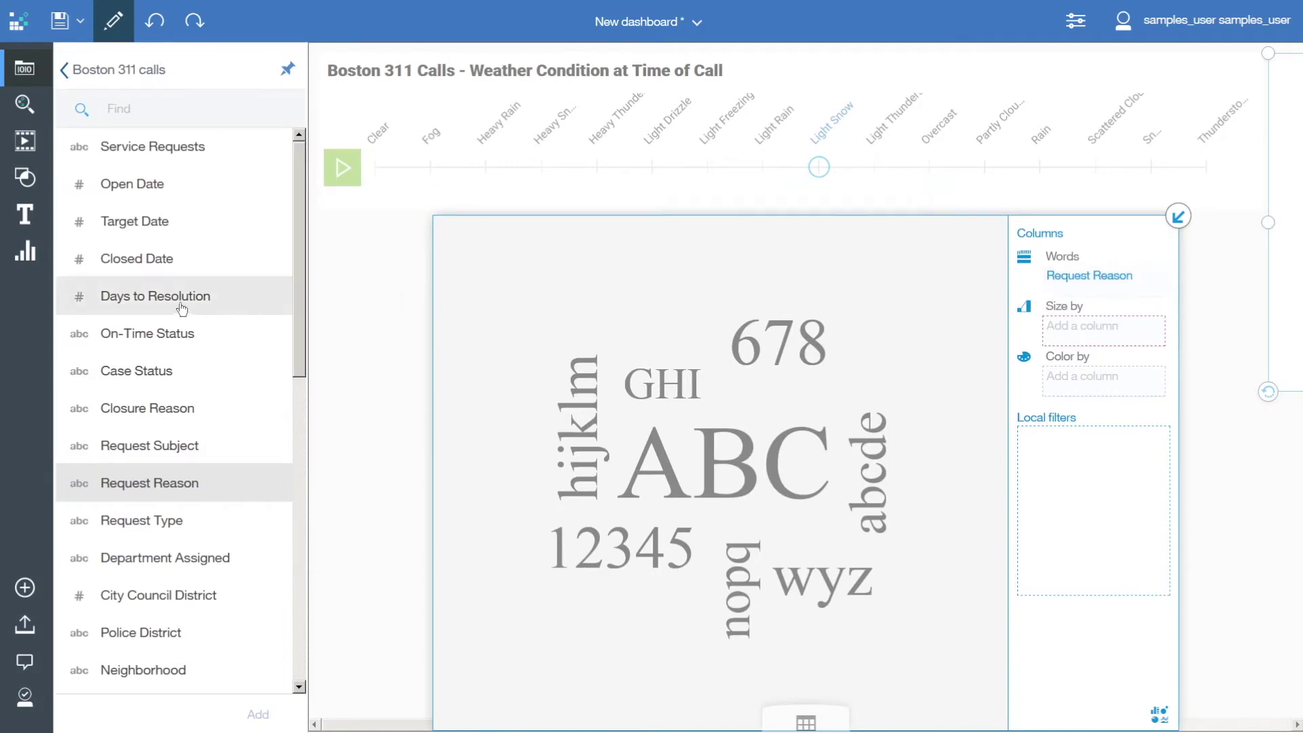
left_click_drag(200, 302, 1087, 331)
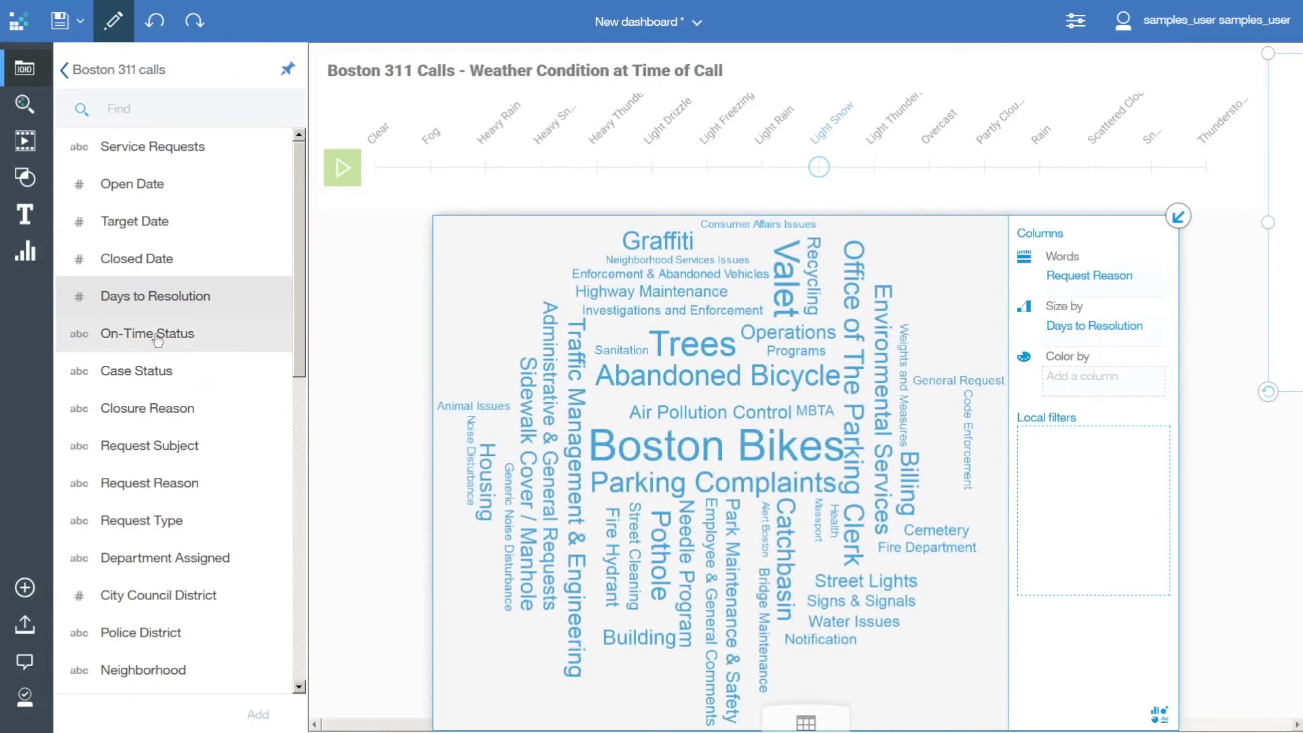
left_click_drag(297, 341, 1084, 383)
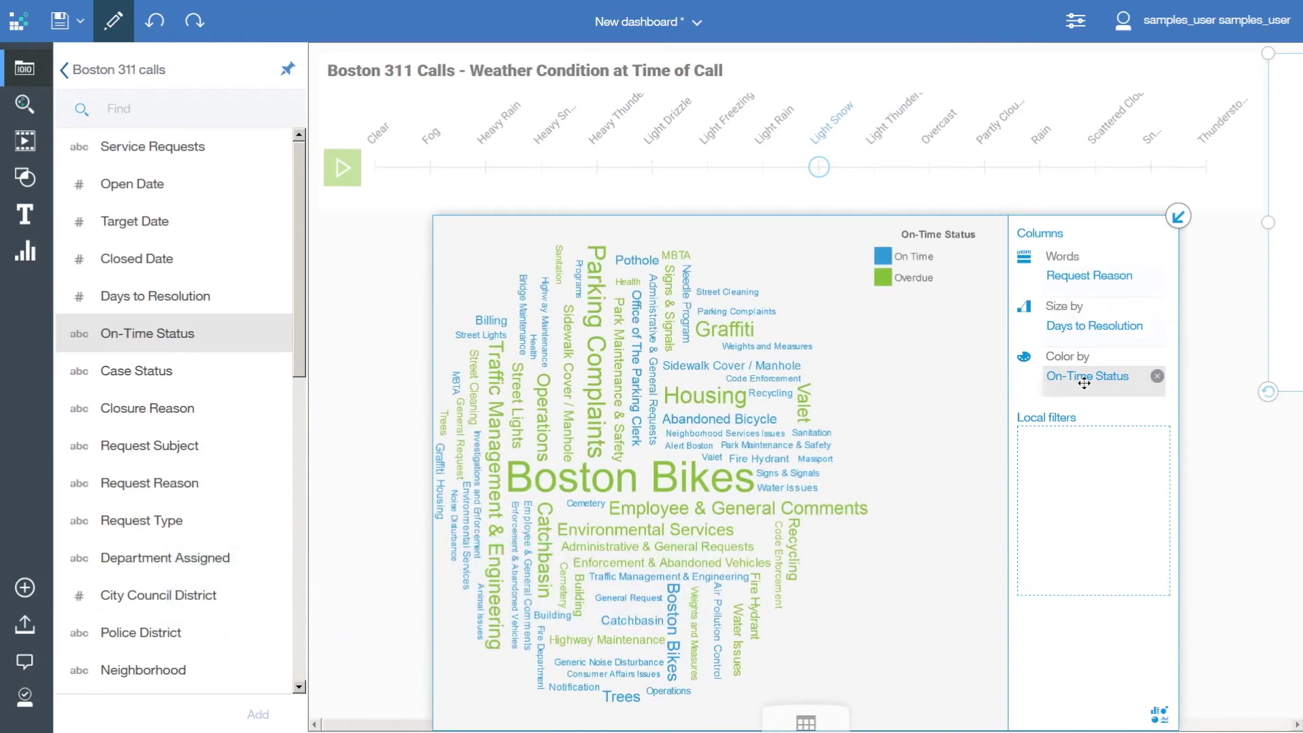
Step: Sort the On-Time Status colour field descending so Overdue comes before On Time
left_click(1084, 384)
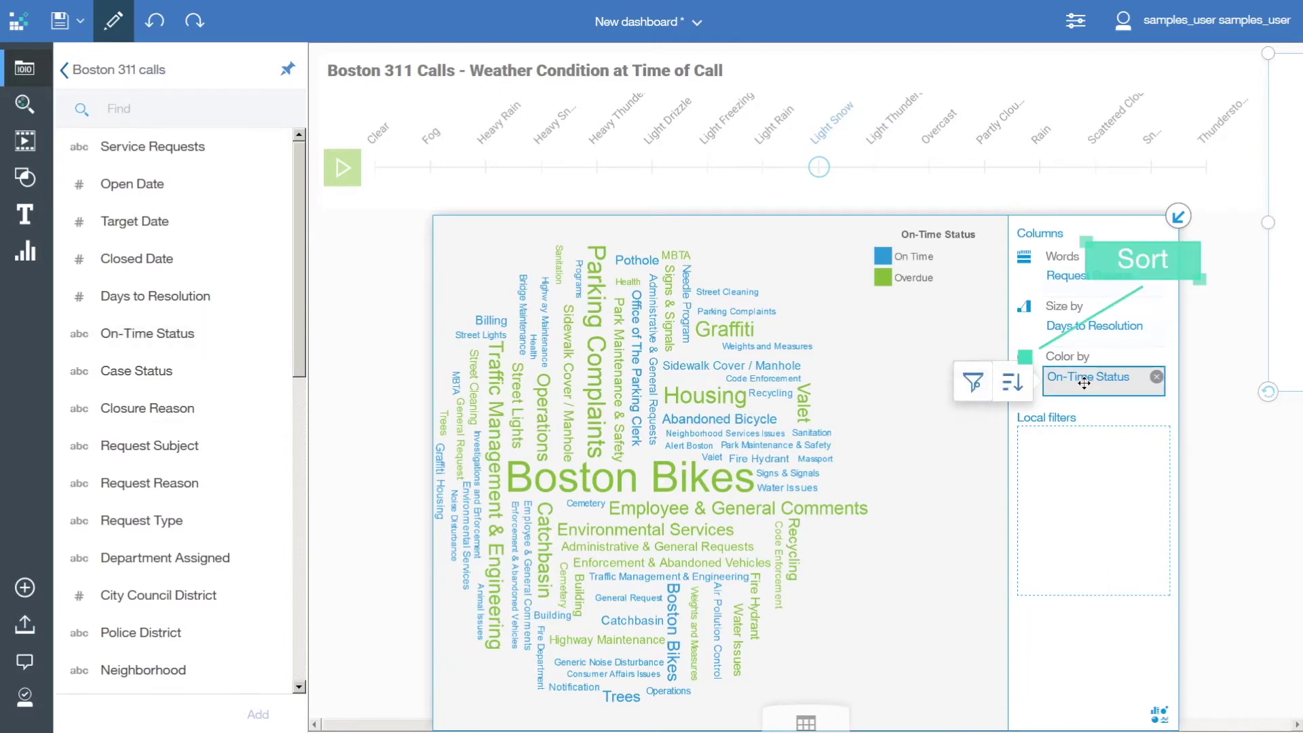
left_click(1012, 383)
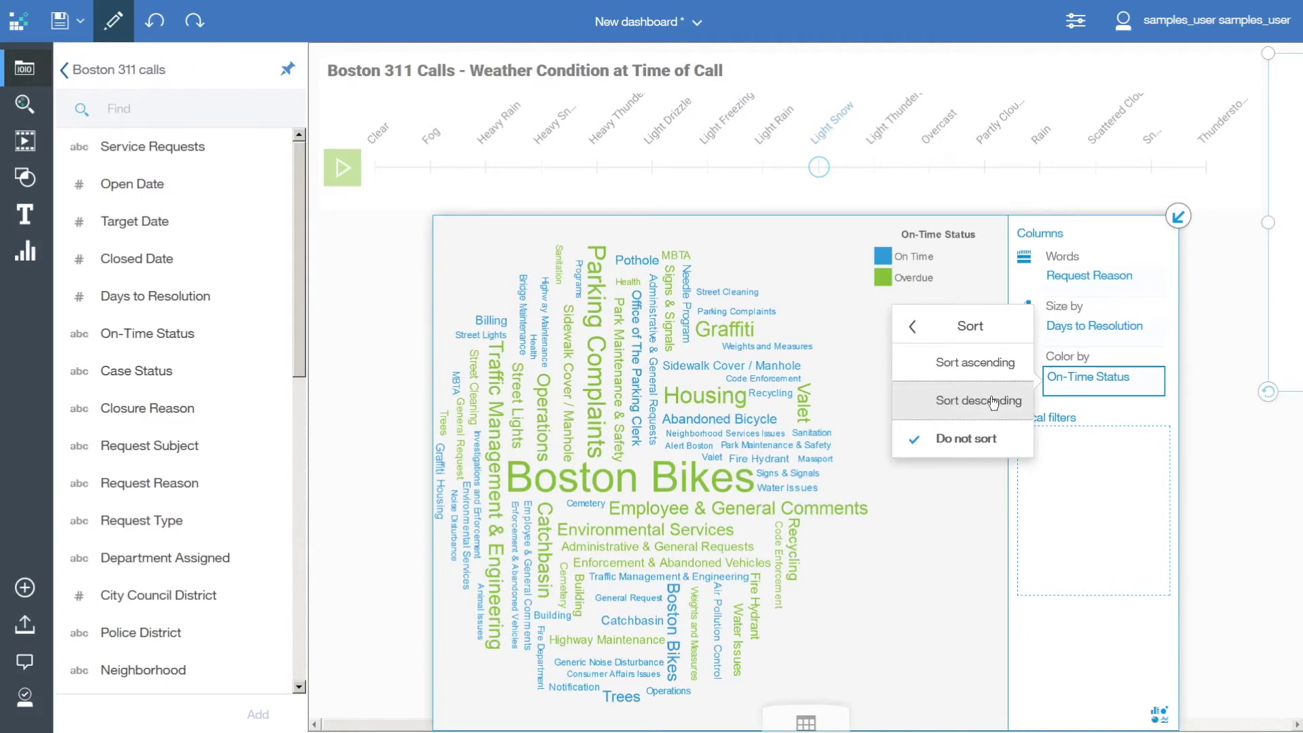
left_click(992, 400)
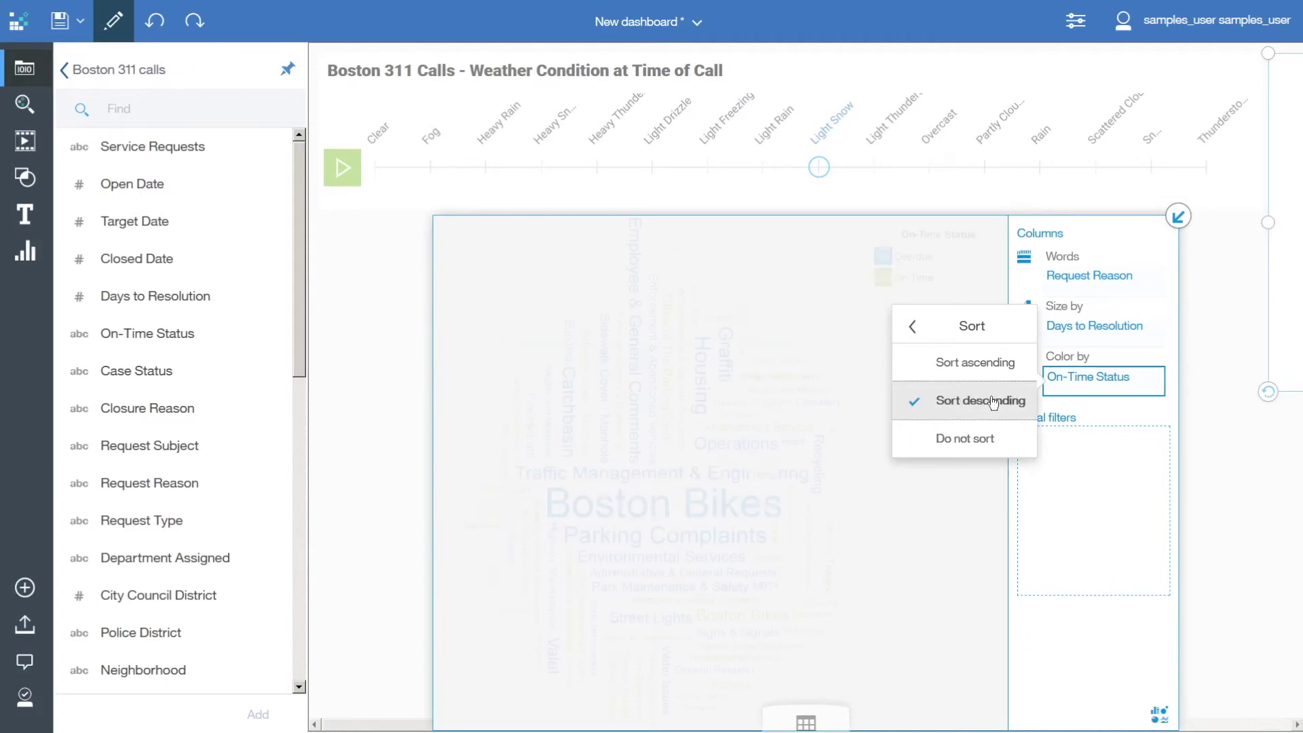
left_click(915, 333)
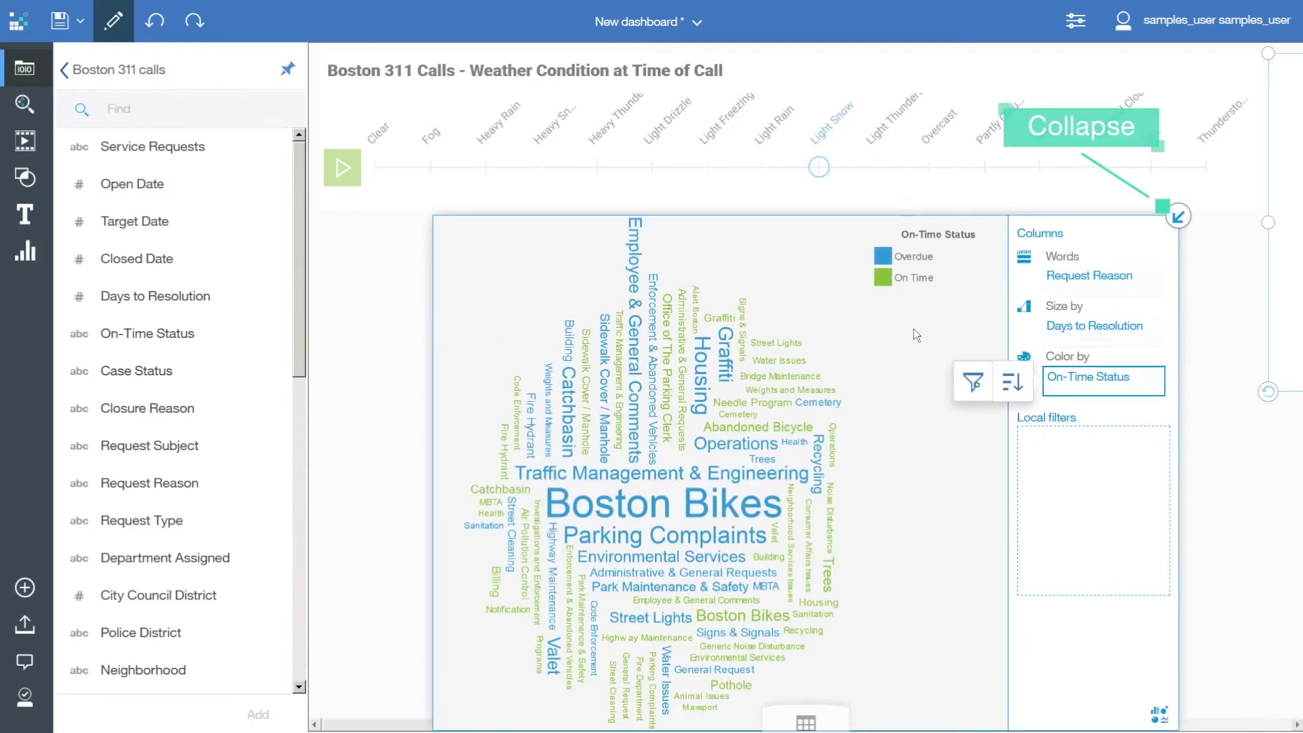
Step: Collapse the expanded word cloud and restore it as a tile beneath the weather data player
left_click(1178, 218)
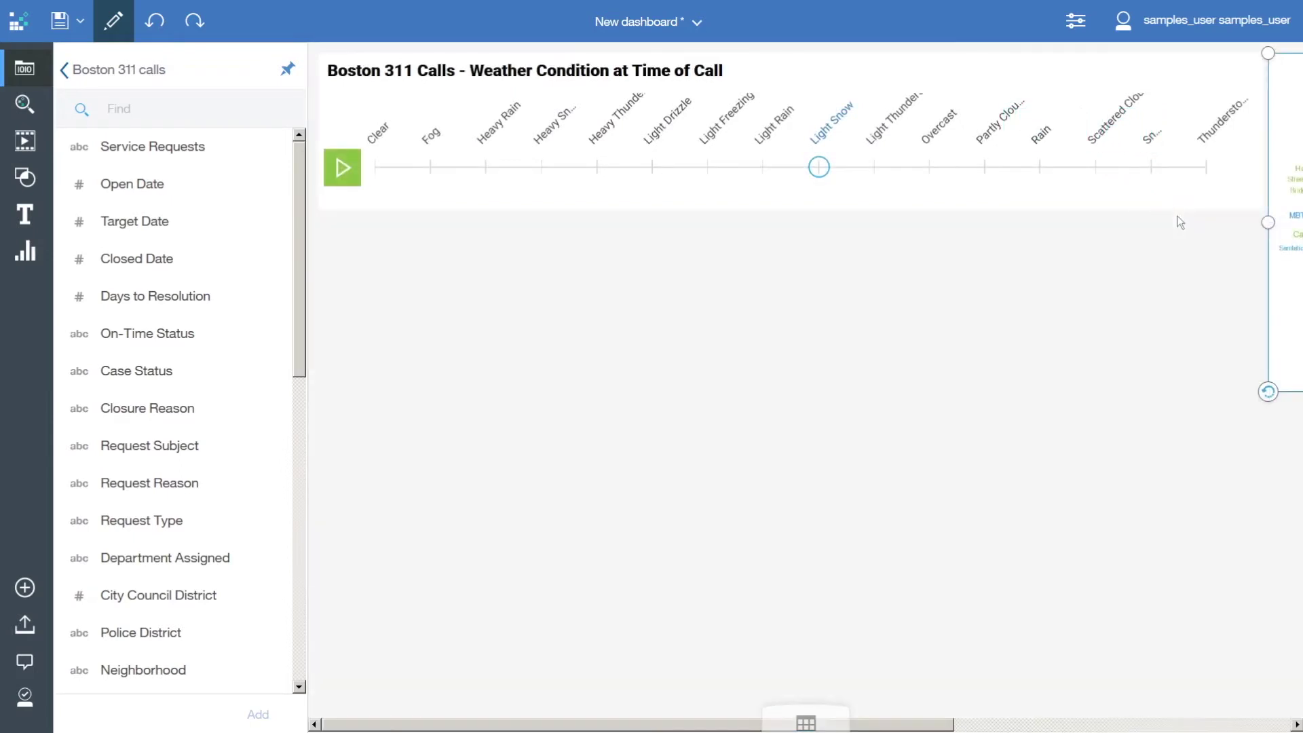
left_click(1265, 158)
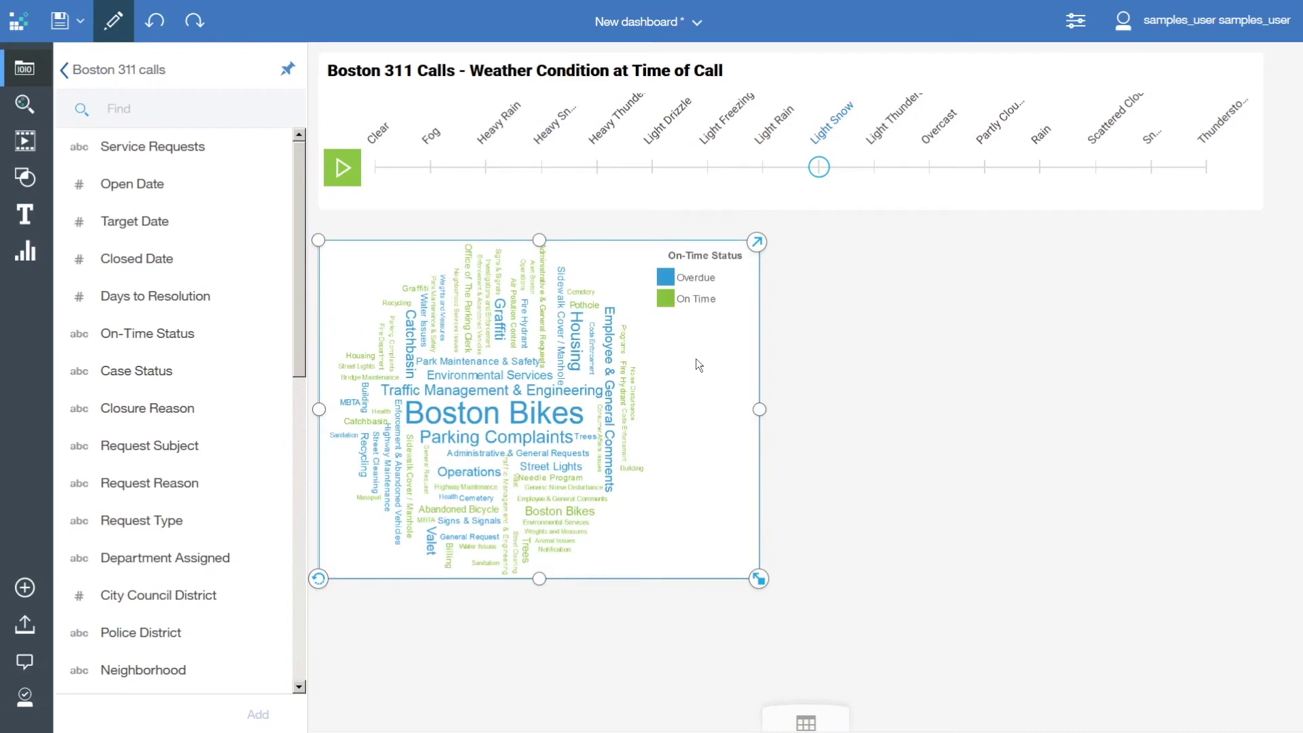
Step: Select the word cloud and enter 'Request Reason (Average Days to Resolution)' as its title
left_click(633, 290)
left_click(579, 203)
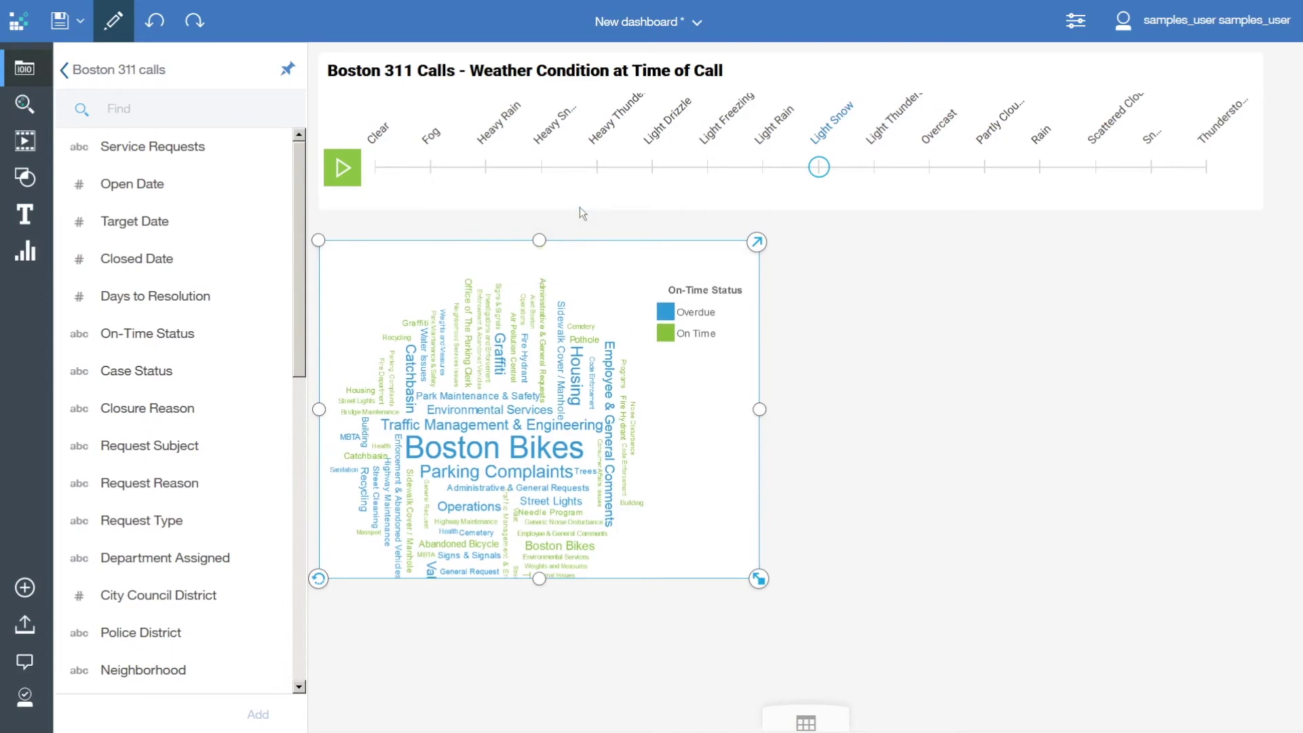
type("Request Re")
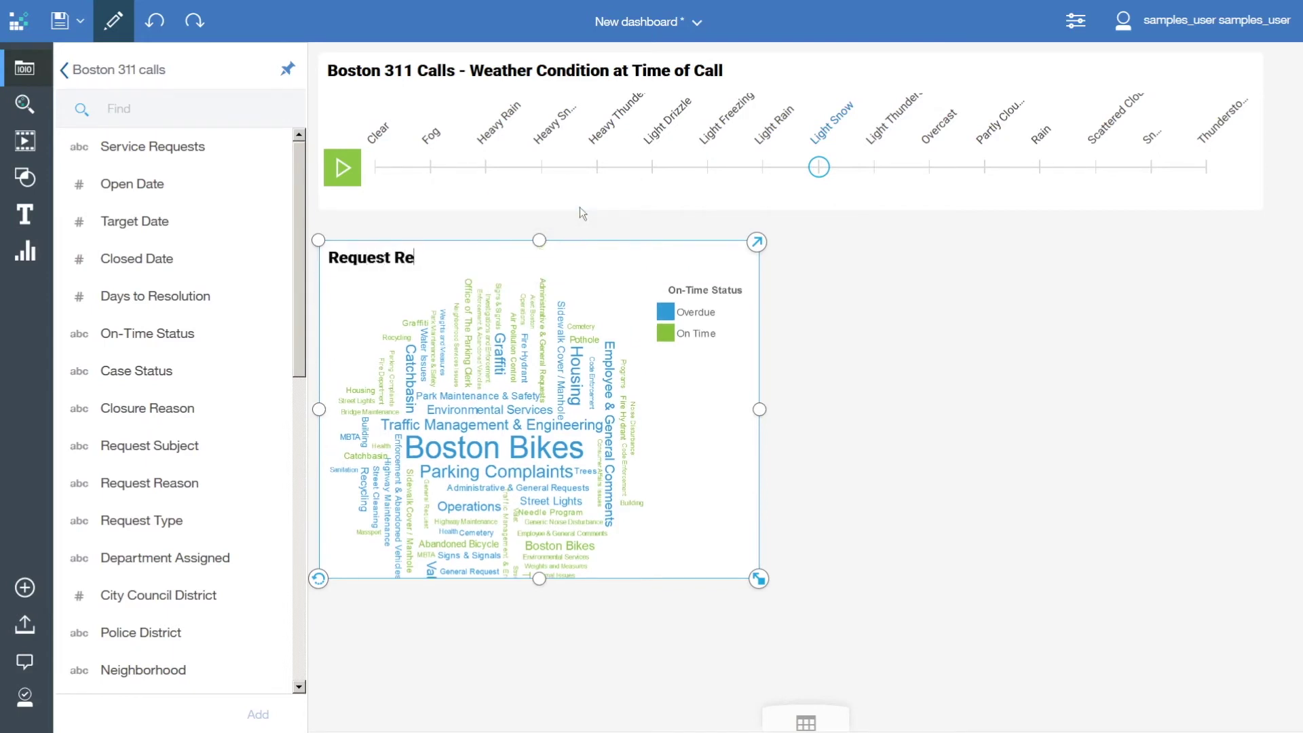
type("ason (Average Da")
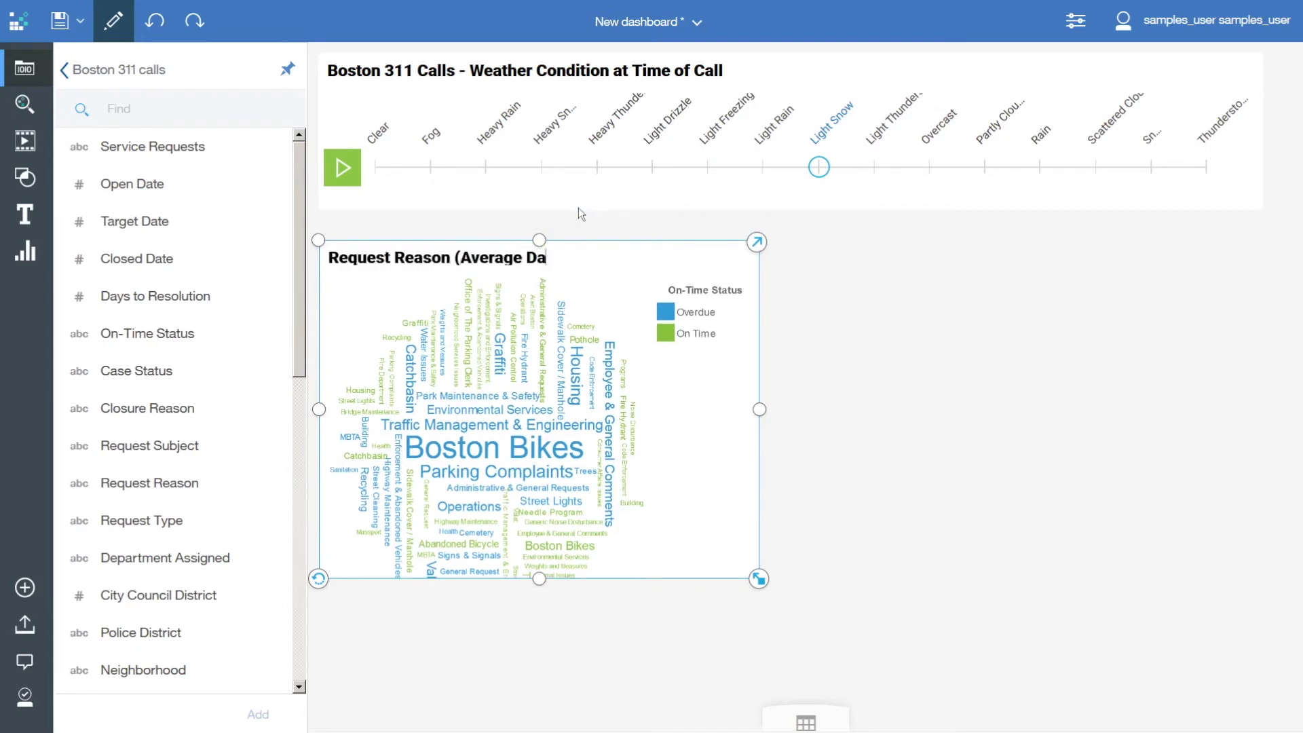
type("ys to Resolution)")
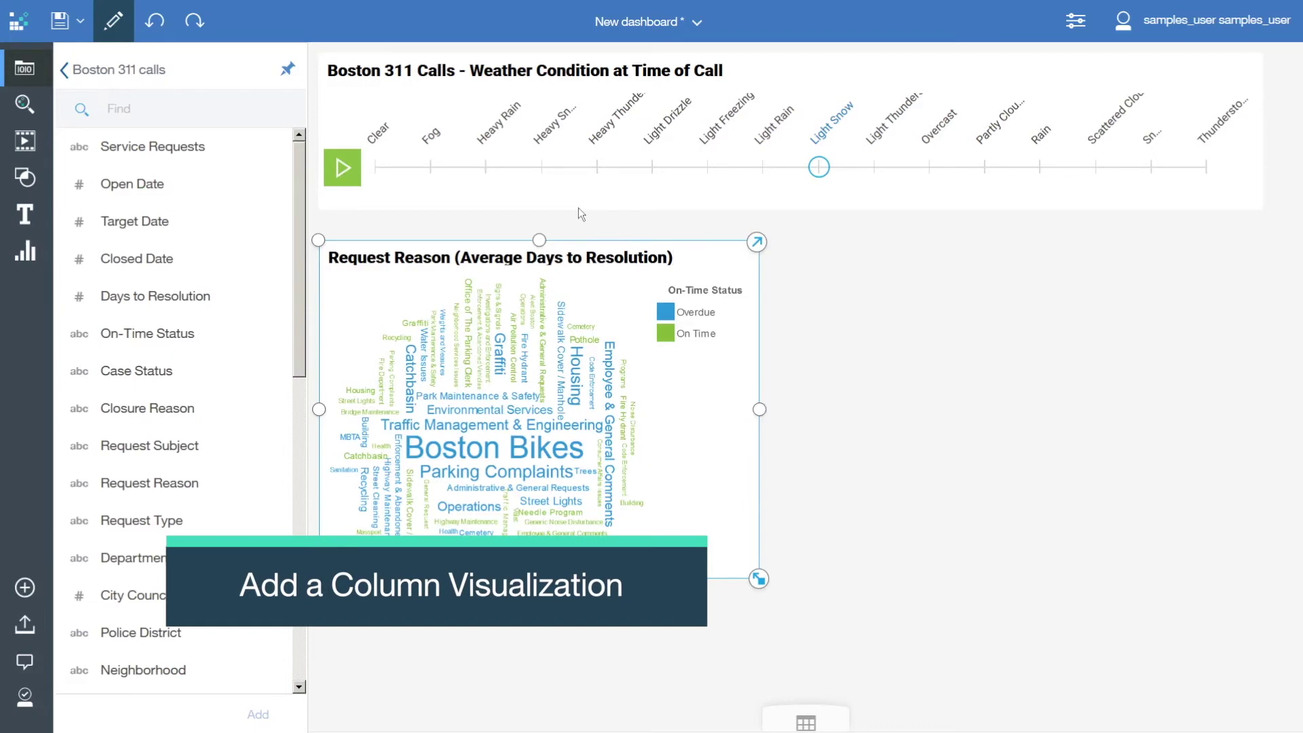
Step: Add an empty Column visualization to the dashboard and bring back the Boston 311 calls field list
left_click(25, 255)
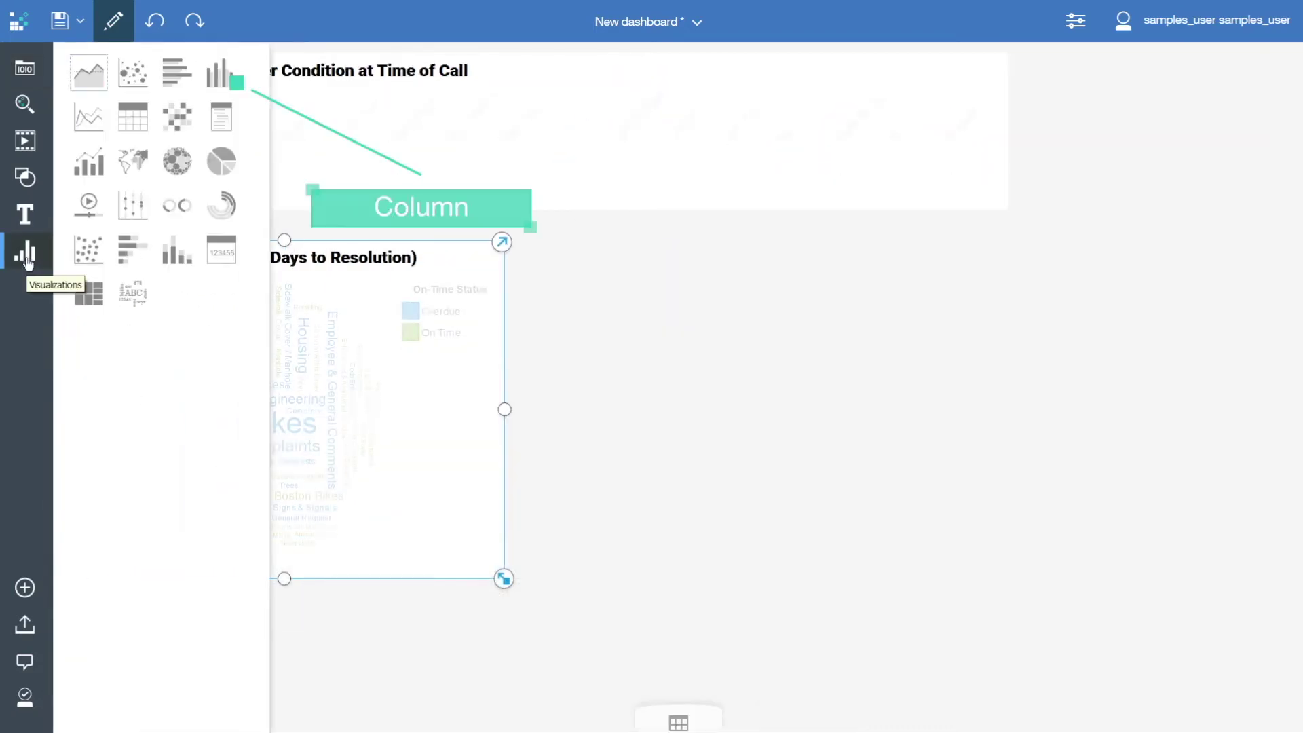
left_click(218, 74)
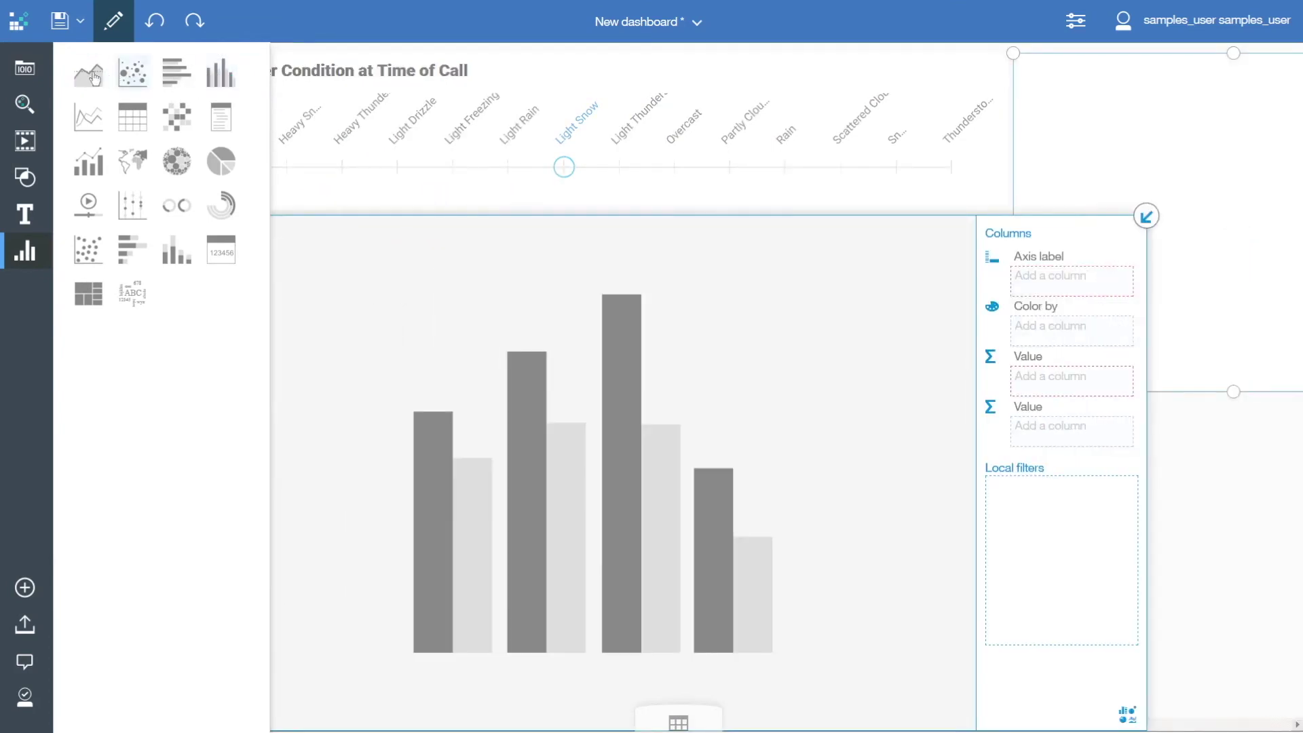
left_click(27, 68)
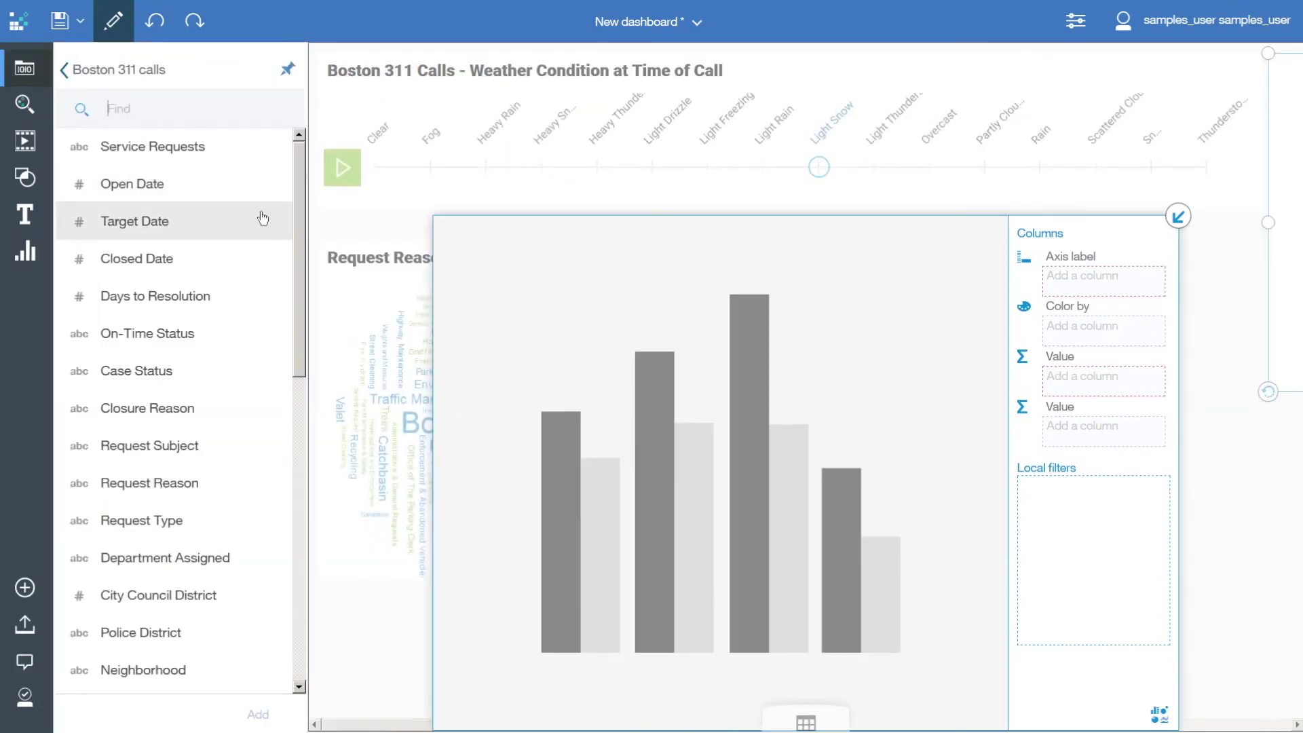
Step: Put Ward on the column chart's axis label and Service Requests in its Value slot
left_click_drag(304, 214, 304, 390)
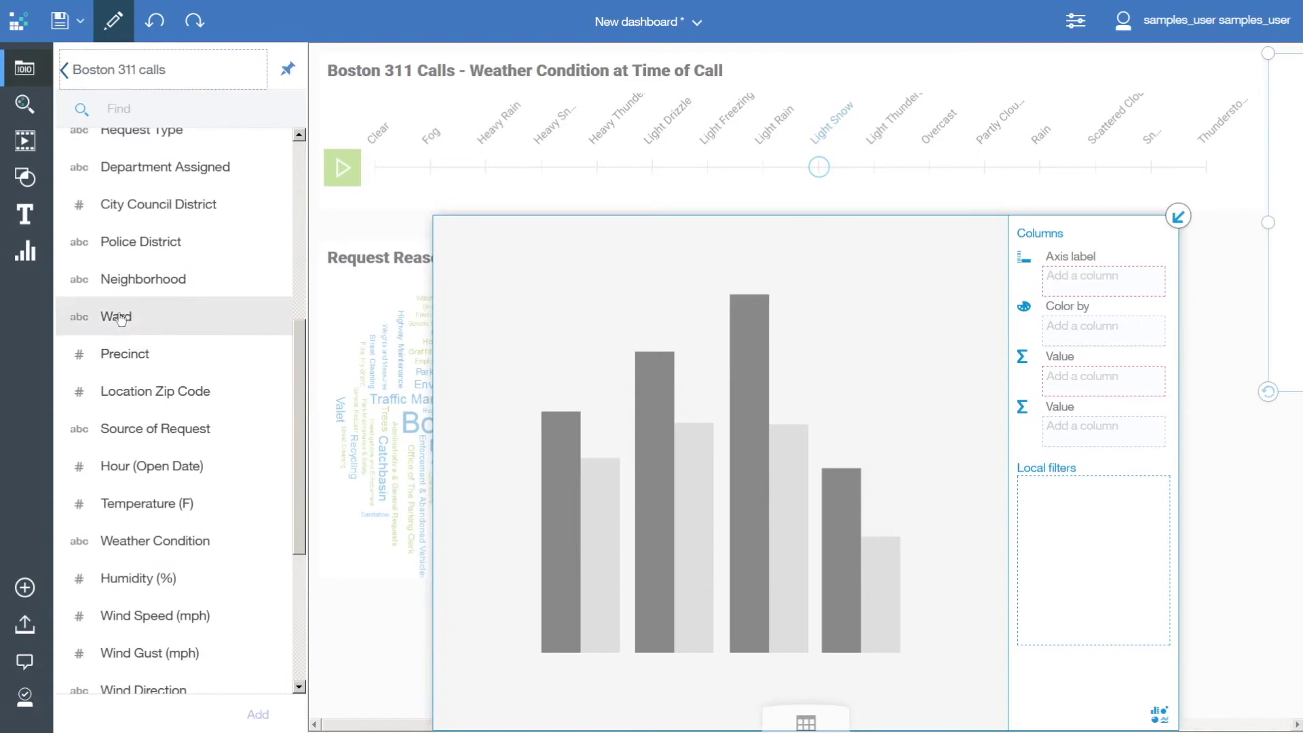
left_click_drag(112, 316, 1084, 282)
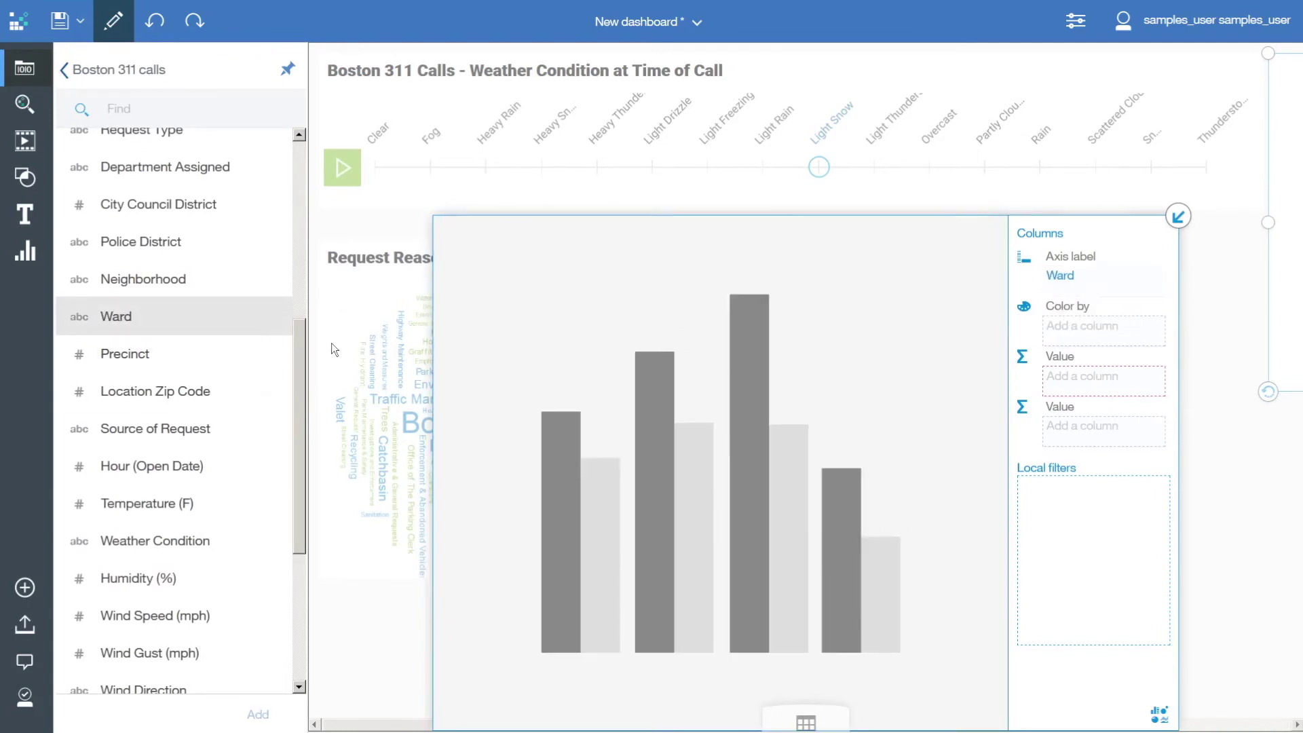
scroll(300, 356, "up", 5)
left_click_drag(192, 161, 1083, 378)
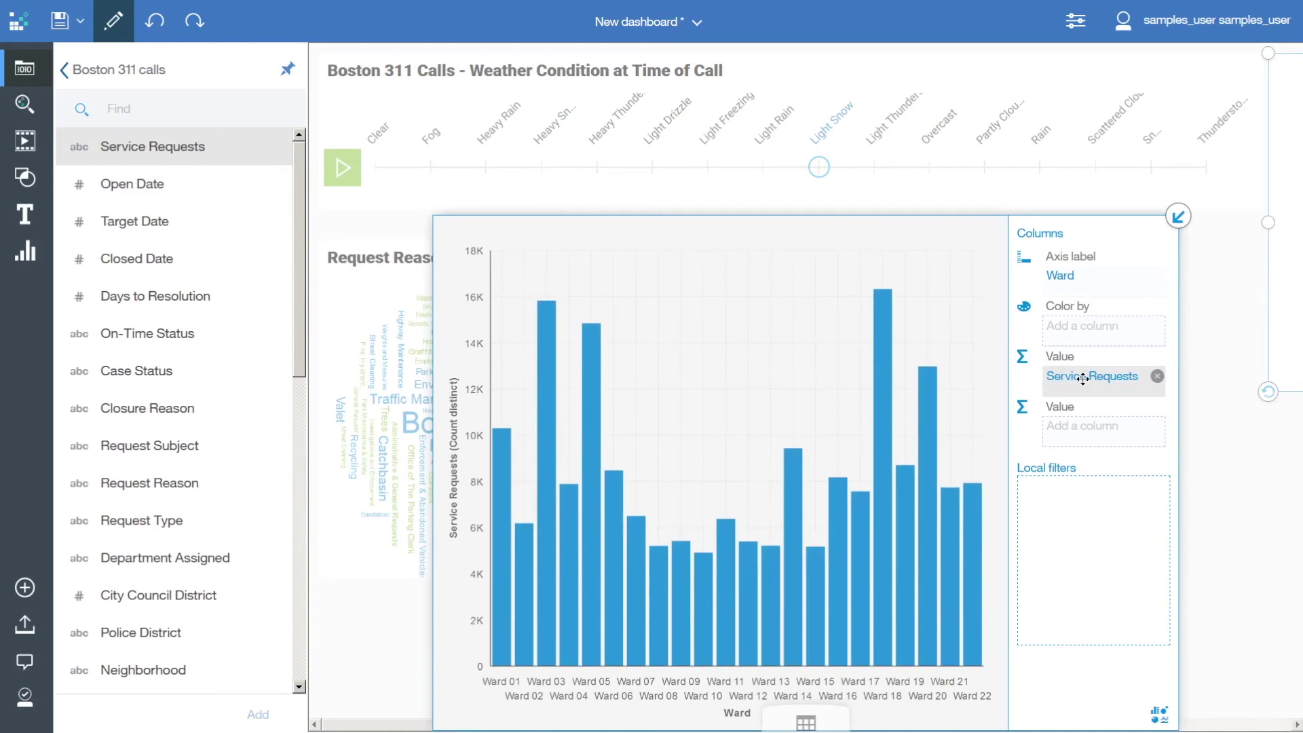
Step: Sort the ward columns by Service Requests descending, Ward 18 first, and collapse the chart to a tile
left_click(1083, 378)
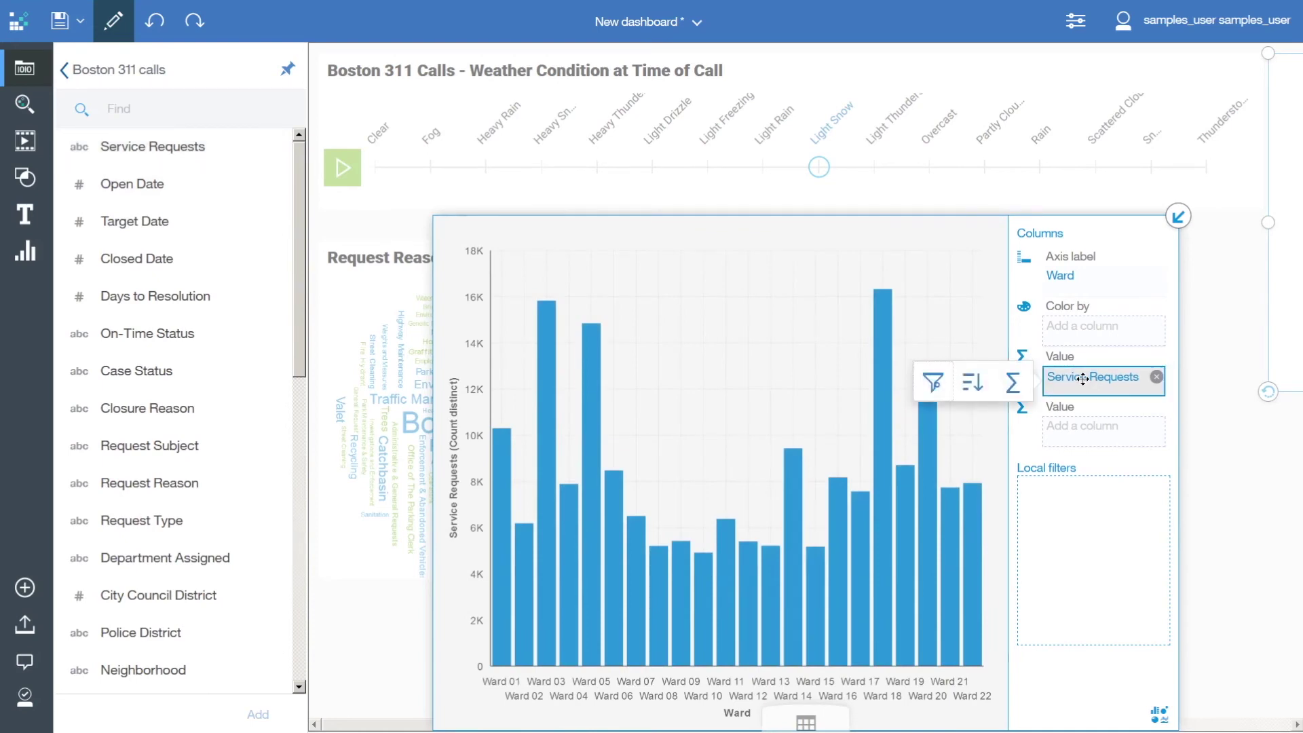
left_click(975, 382)
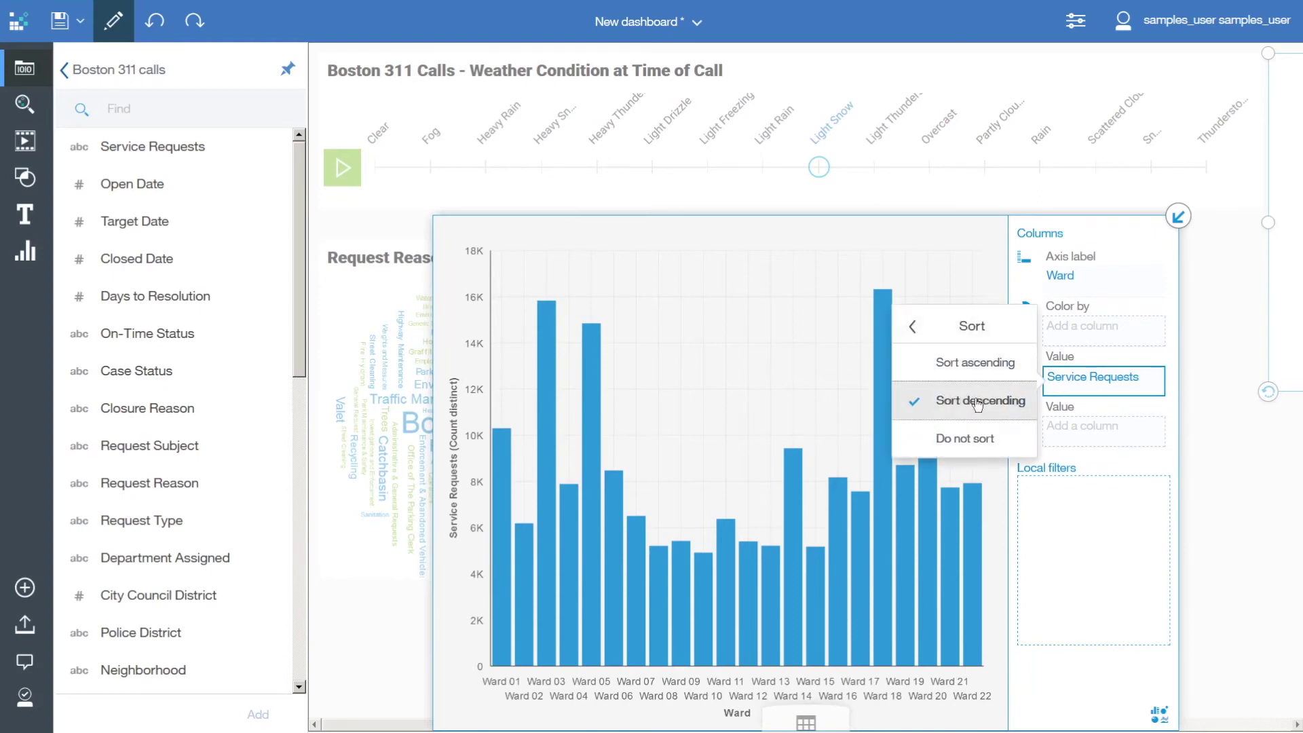
left_click(914, 327)
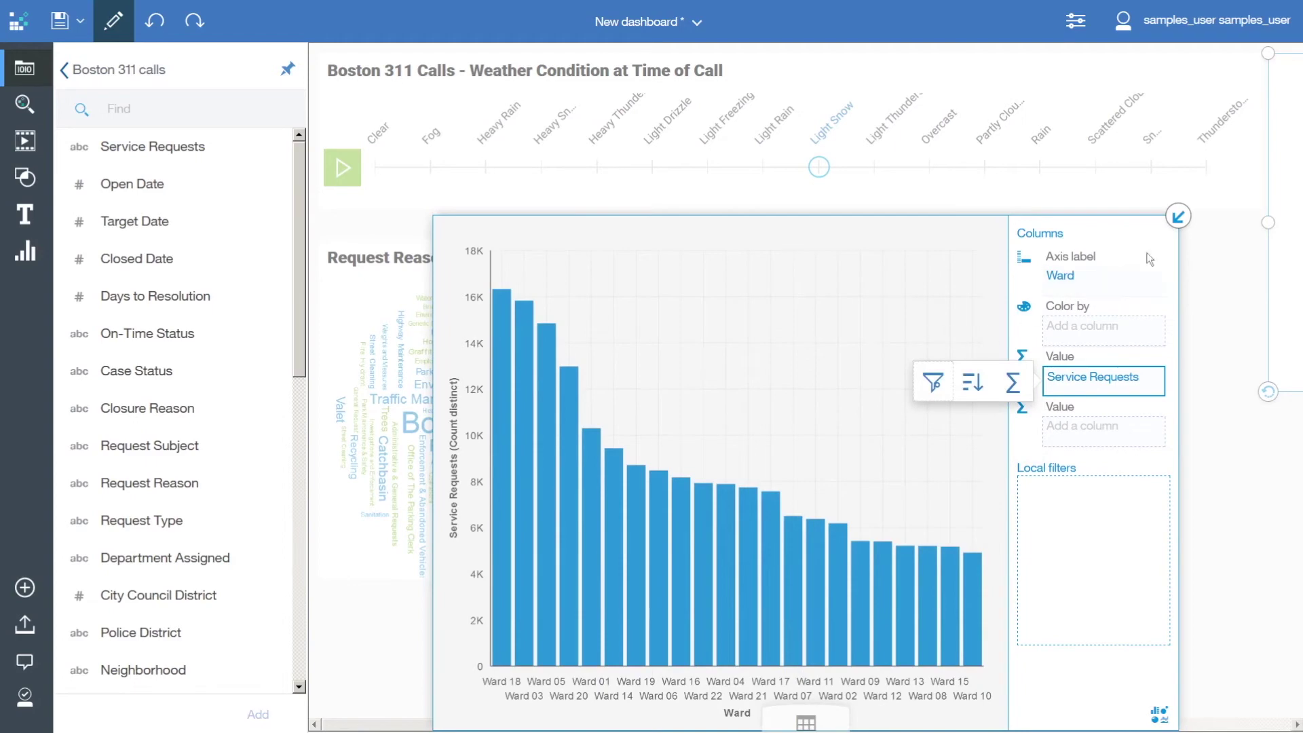
left_click(1178, 216)
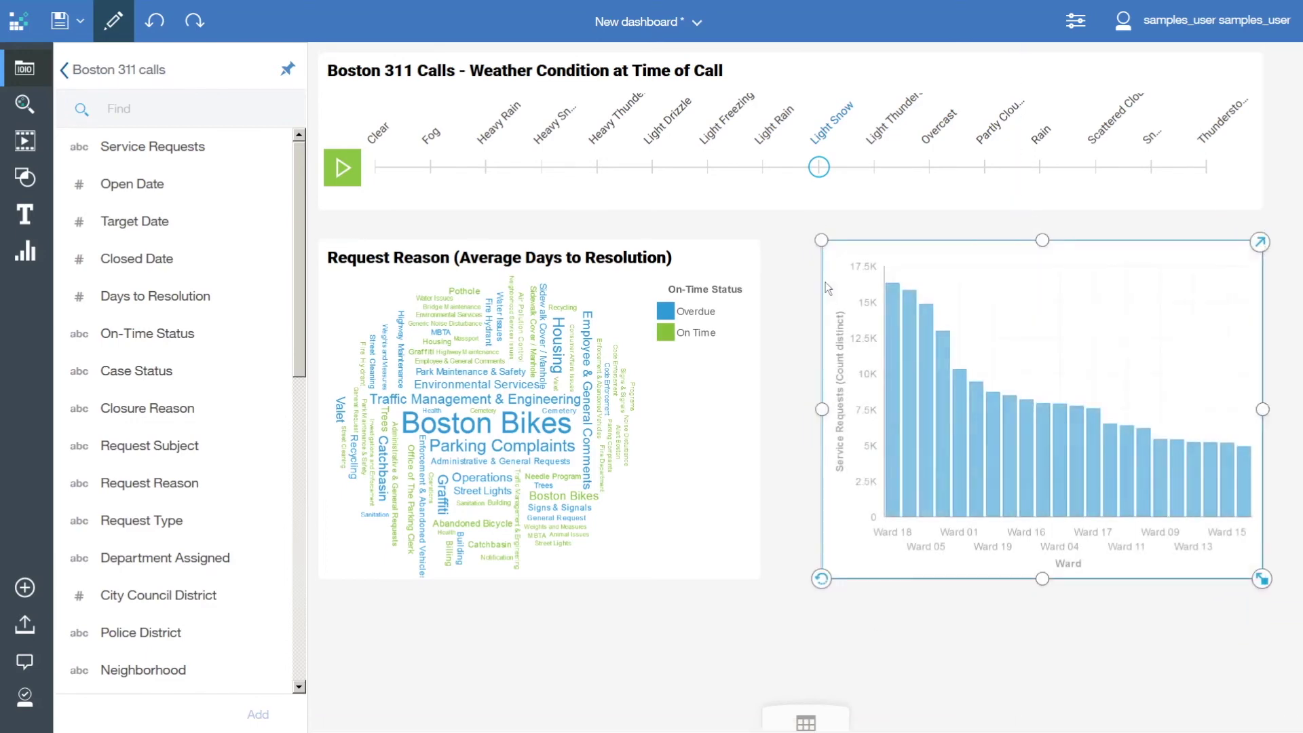
Step: Widen the column chart tile leftward until it nearly reaches the word cloud
left_click_drag(823, 410, 779, 411)
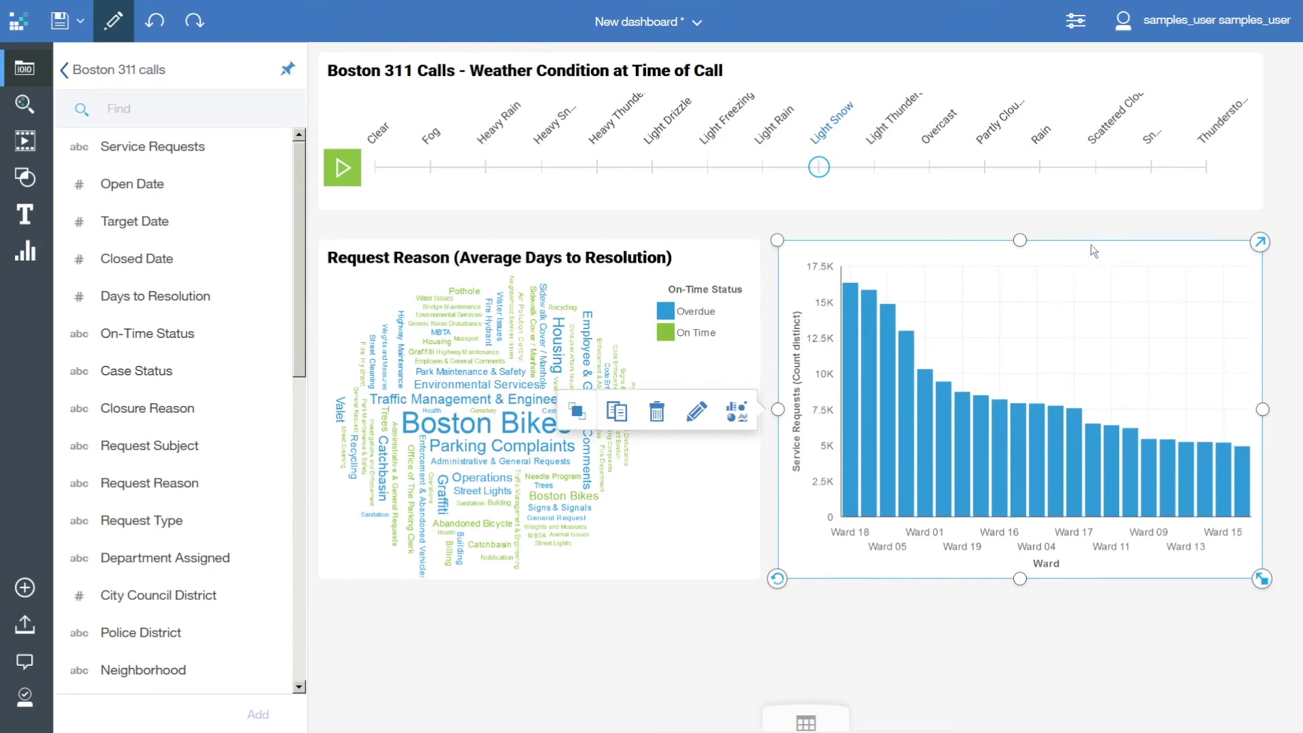
Step: Title the column chart 'Service Requests by Ward' and exit edit mode to view the dashboard
left_click(701, 413)
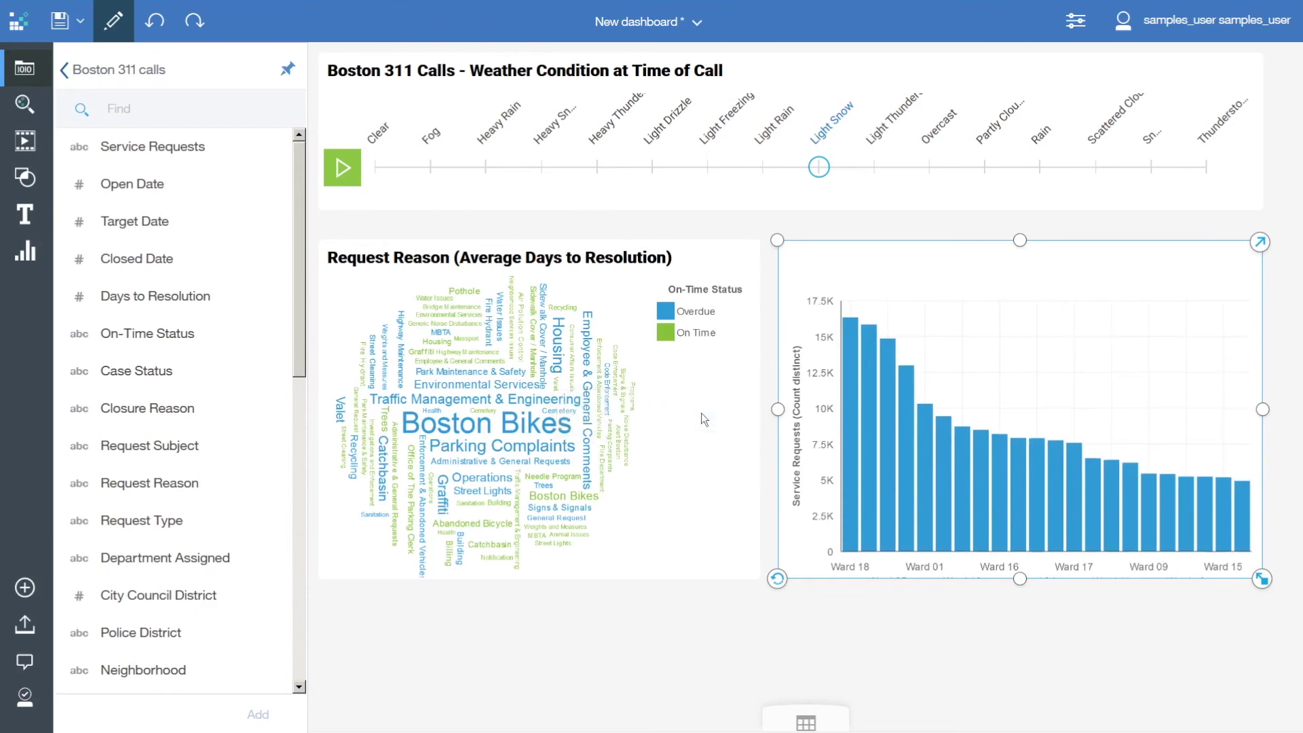
type("Service Requests by ")
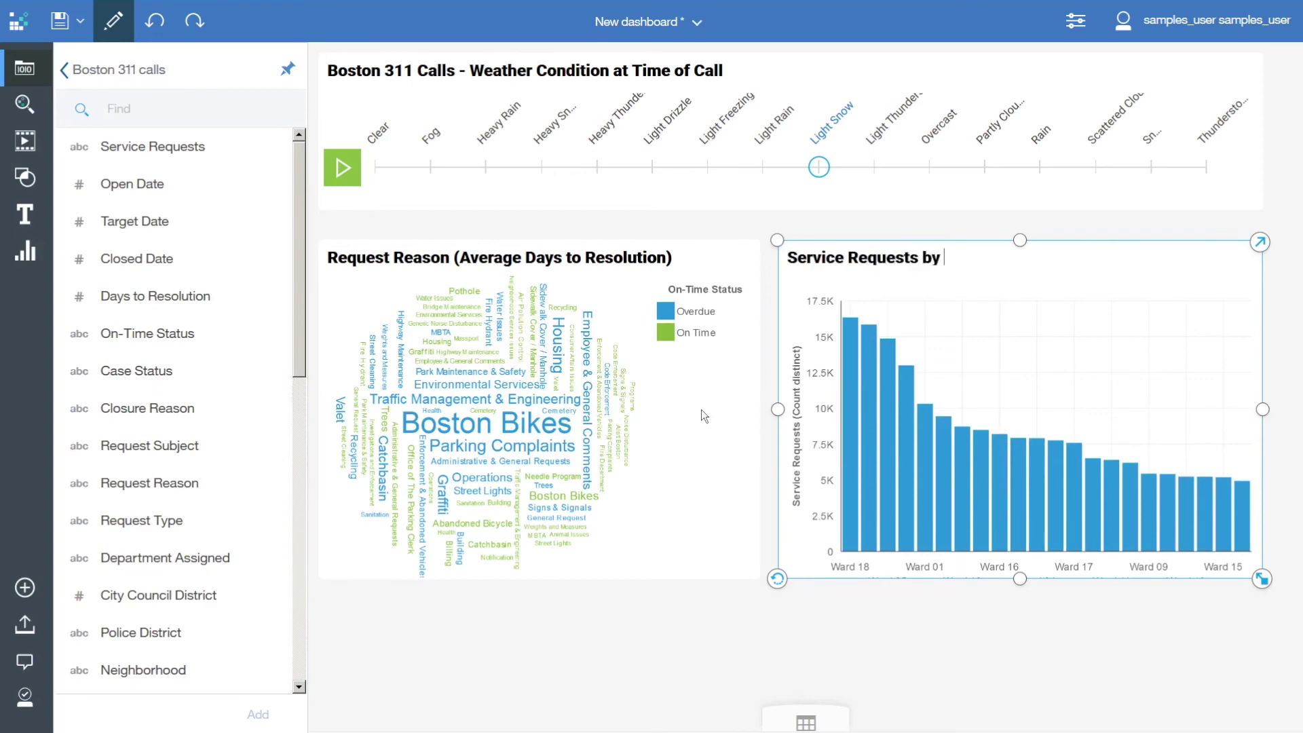
type("Ward")
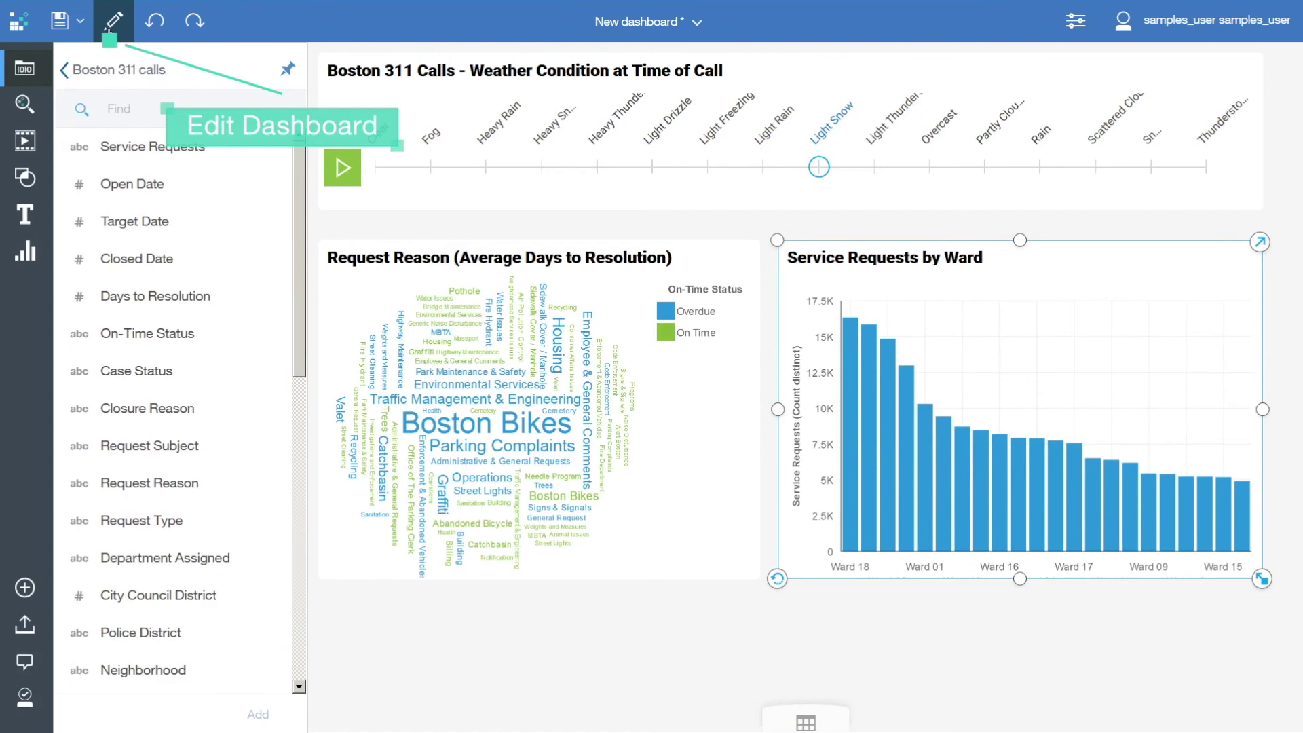
left_click(108, 27)
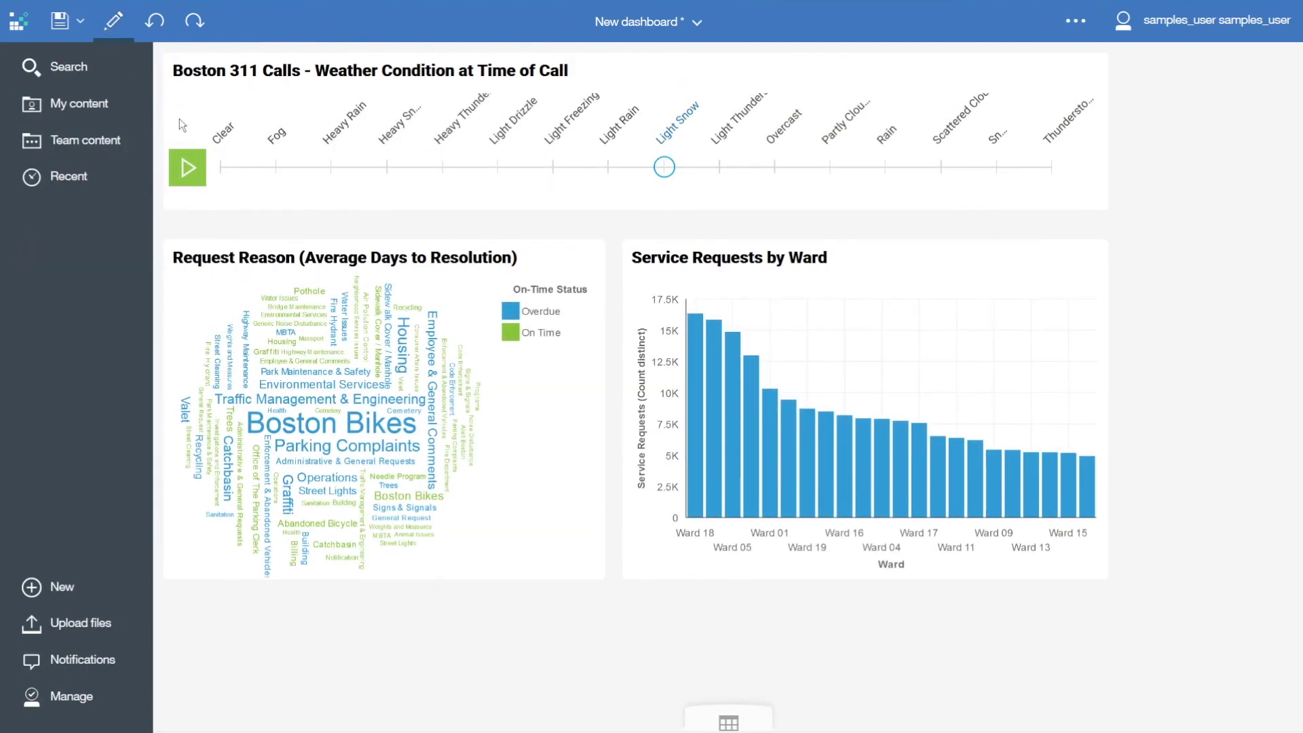
Step: Play the weather data player so the word cloud and ward chart cycle through each weather condition
left_click(188, 168)
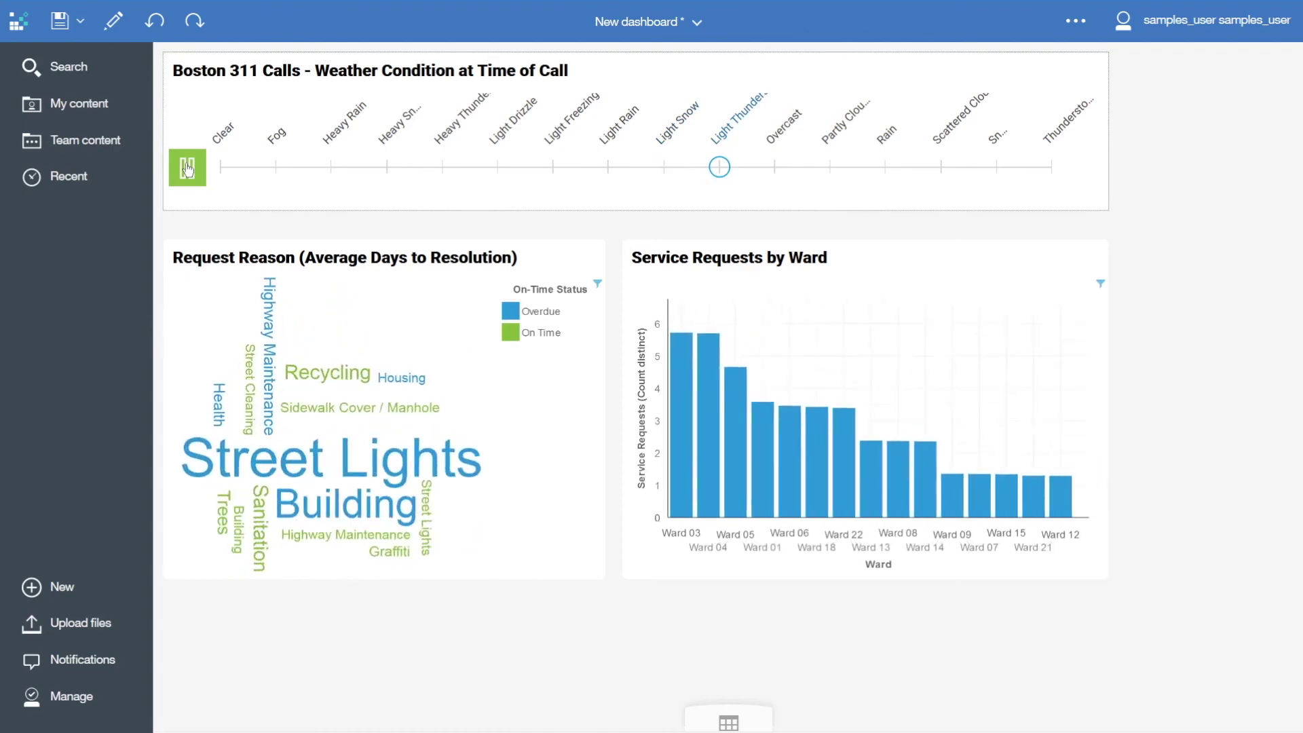